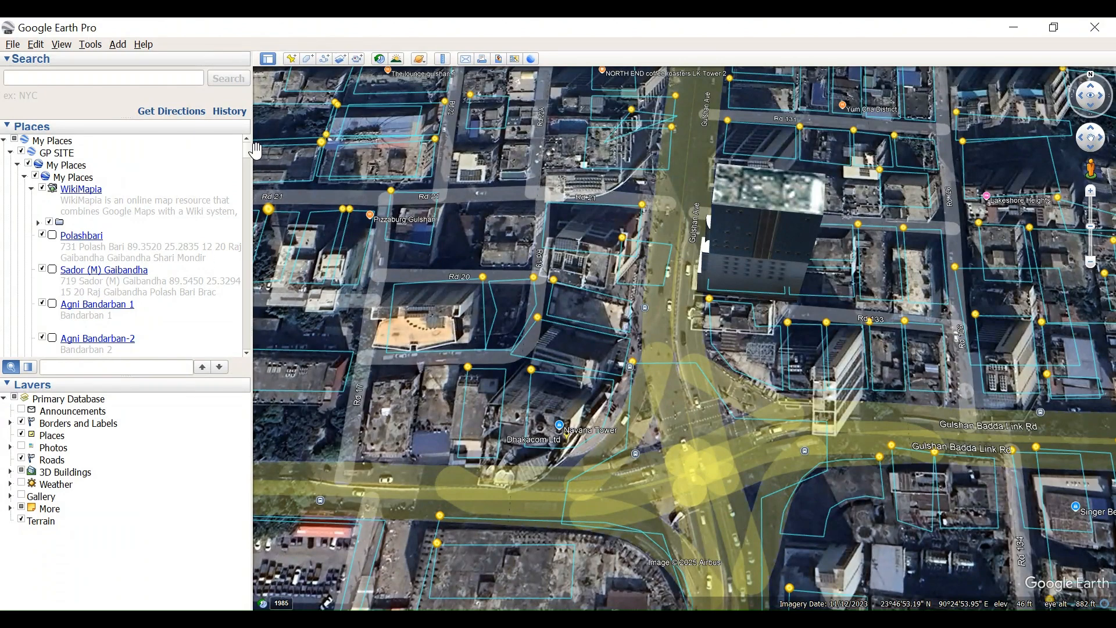
{"action": "left_click_drag", "start_coordinate": [246, 155], "coordinate": [243, 367]}
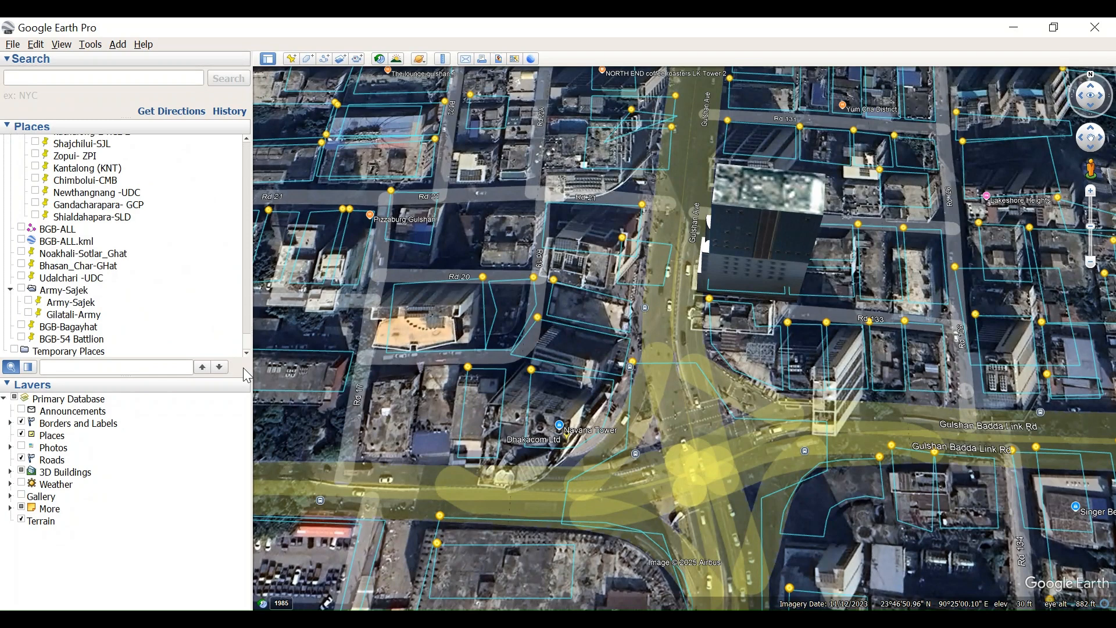
{"action": "scroll", "coordinate": [114, 297], "scroll_direction": "up", "scroll_amount": 3}
{"action": "scroll", "coordinate": [115, 296], "scroll_direction": "up", "scroll_amount": 10}
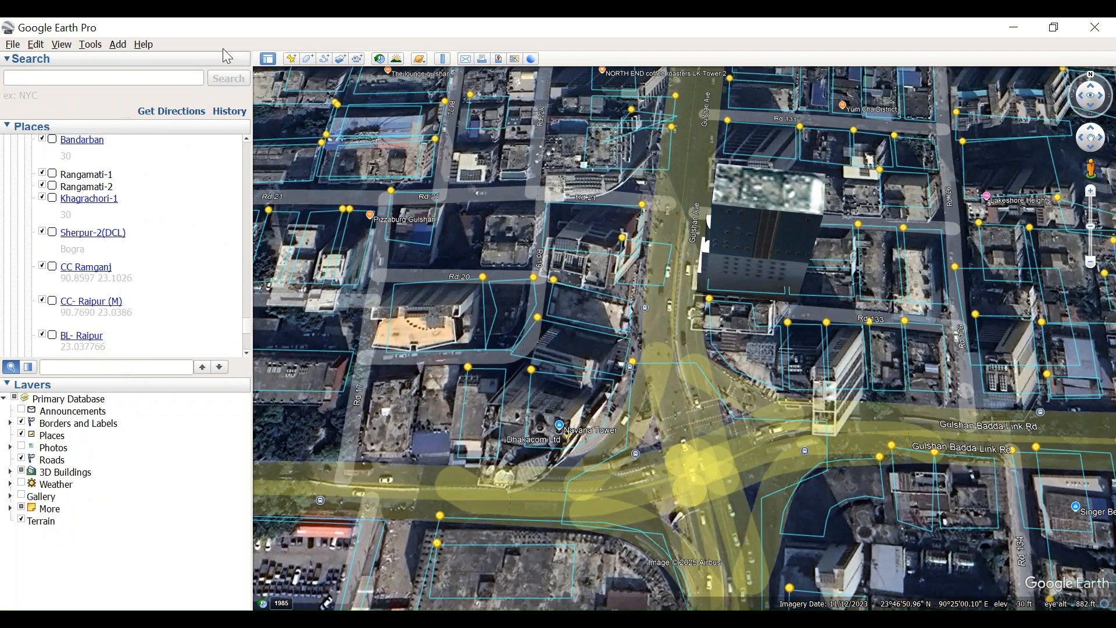
Search for Bandarban, Bangladesh and fly to it on the map
{"action": "left_click", "coordinate": [170, 77]}
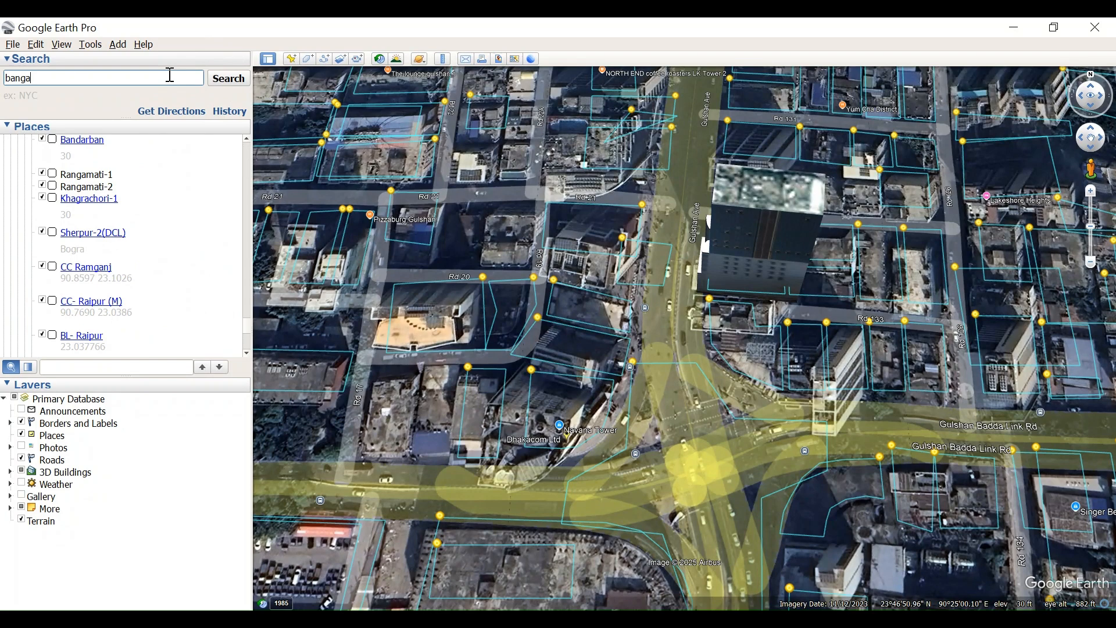
{"action": "type", "text": "bandar"}
{"action": "left_click", "coordinate": [197, 77]}
{"action": "left_click", "coordinate": [224, 82]}
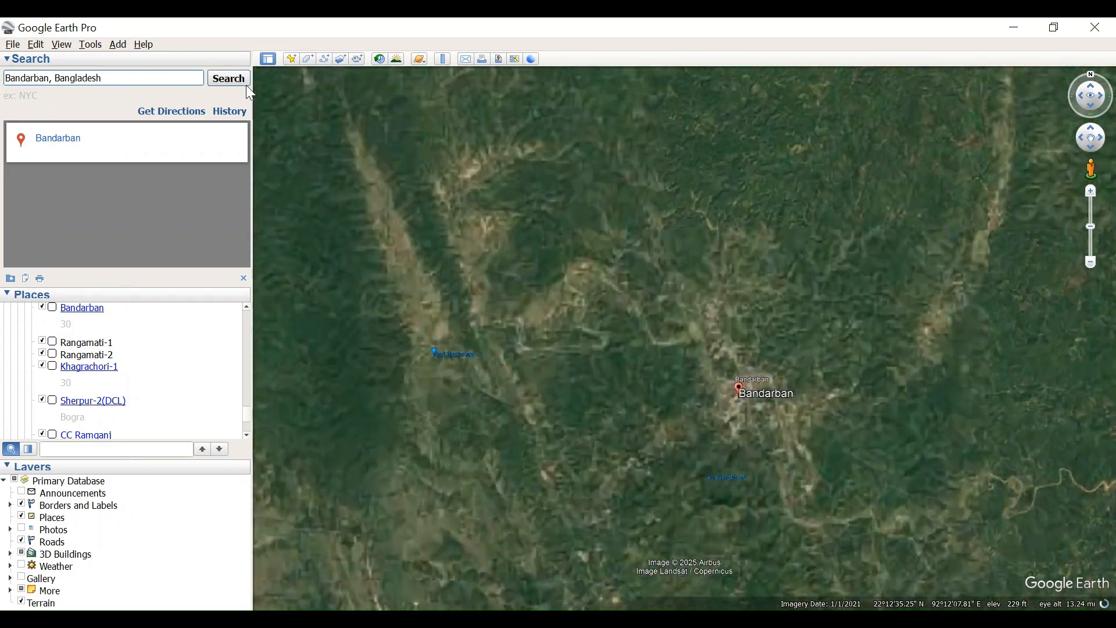
Add a placemark on the roof of the Road Division Bandarban building, southwest of the Bandarban search marker
{"action": "scroll", "coordinate": [709, 352], "scroll_direction": "up", "scroll_amount": 5}
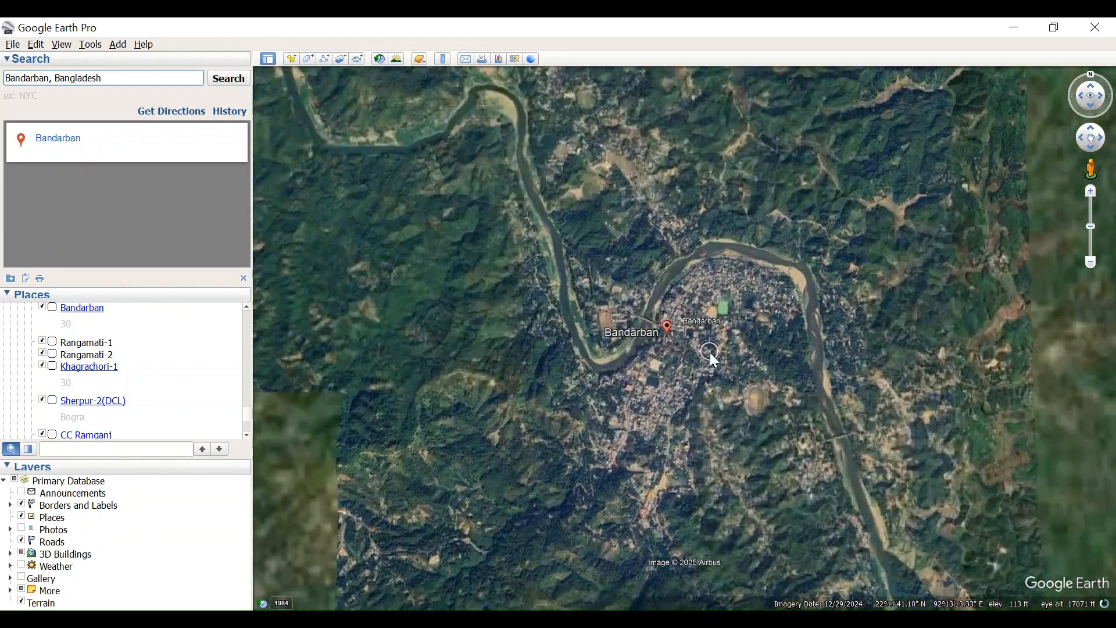
{"action": "scroll", "coordinate": [709, 352], "scroll_direction": "up", "scroll_amount": 2}
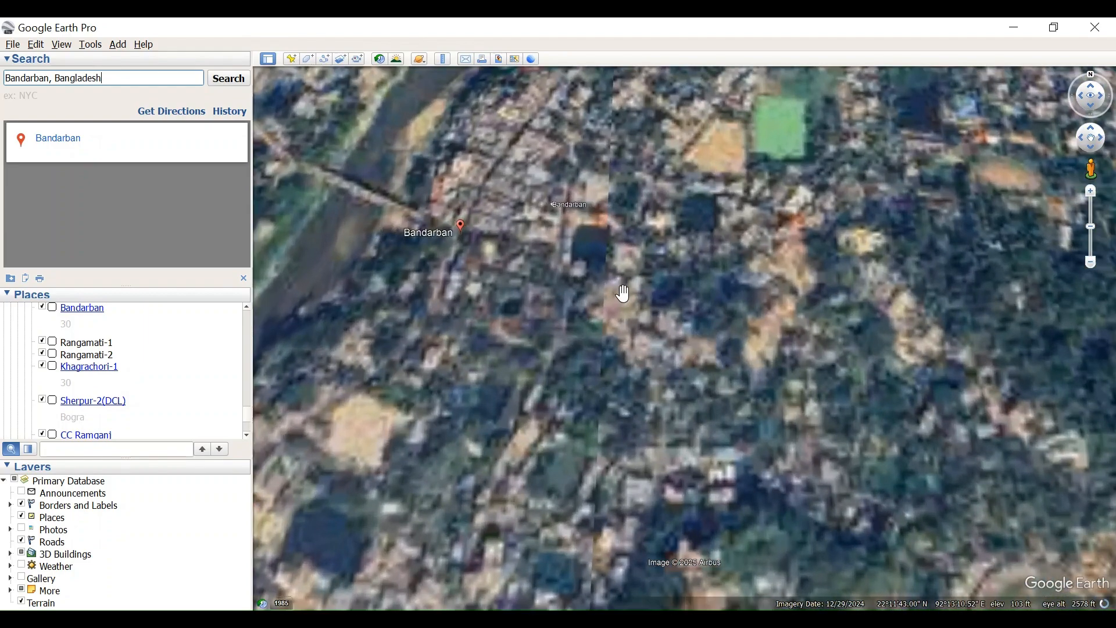
{"action": "left_click_drag", "start_coordinate": [558, 253], "coordinate": [744, 288]}
{"action": "scroll", "coordinate": [688, 273], "scroll_direction": "up", "scroll_amount": 3}
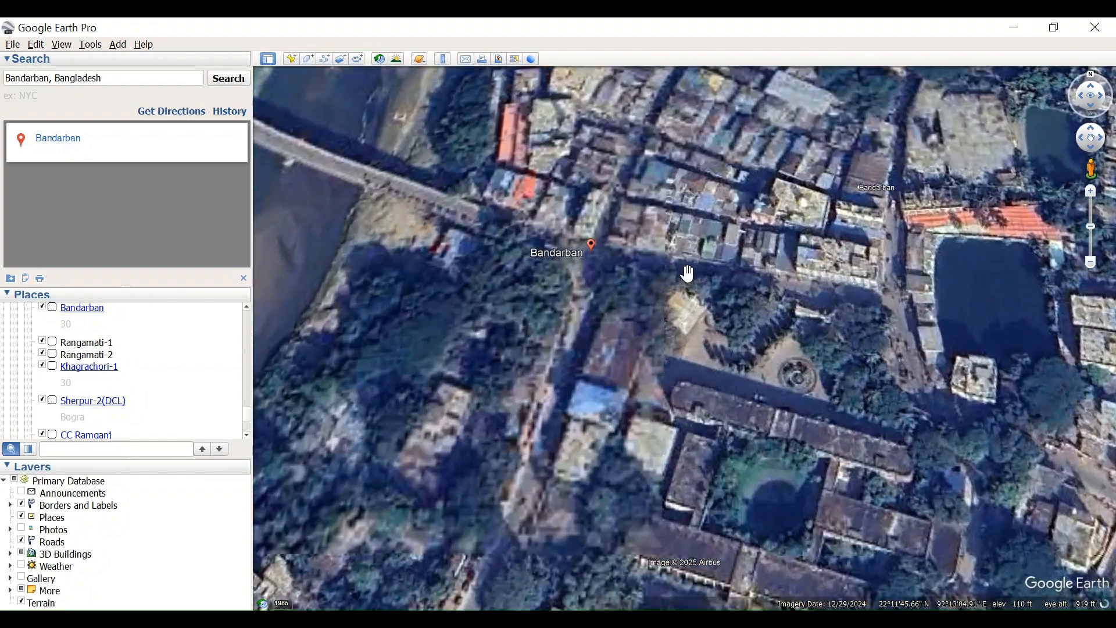
{"action": "left_click_drag", "start_coordinate": [598, 401], "coordinate": [755, 256]}
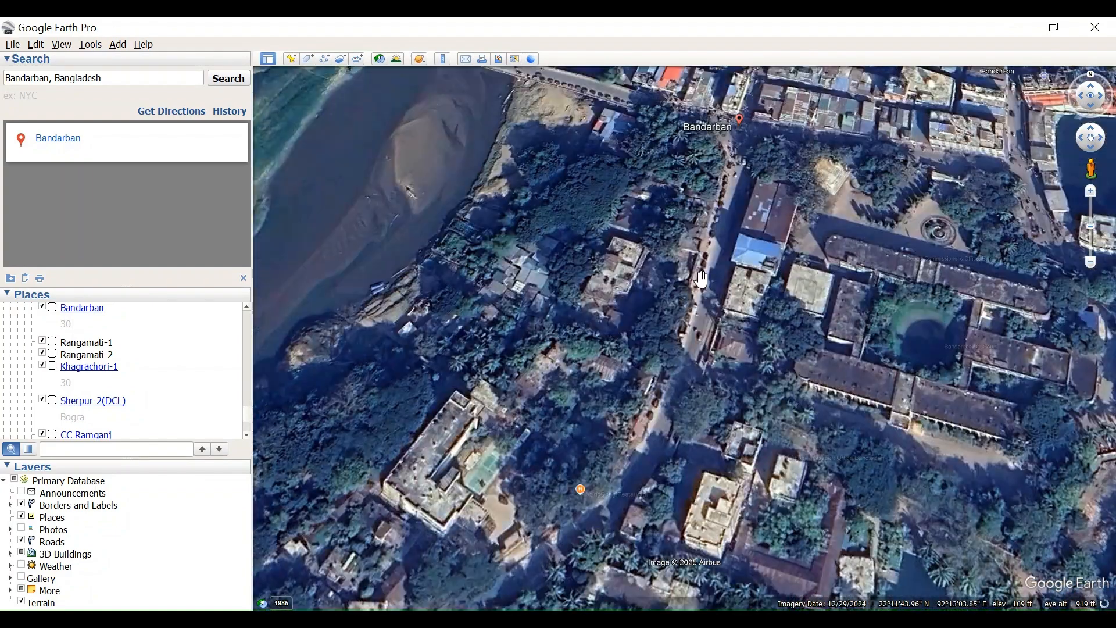
{"action": "scroll", "coordinate": [590, 273], "scroll_direction": "up", "scroll_amount": 2}
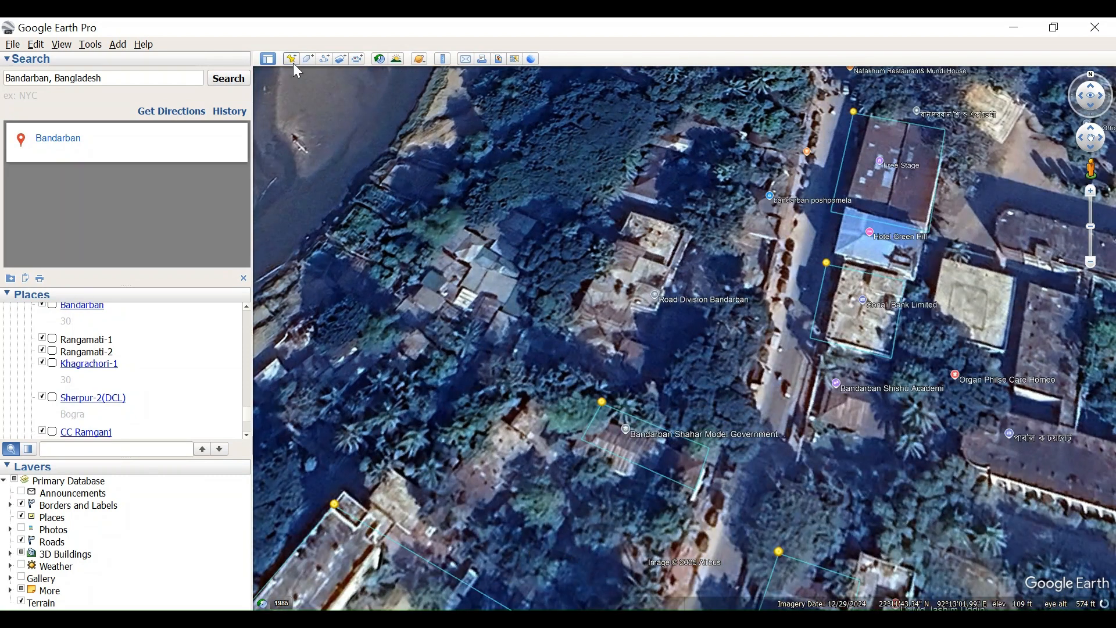
{"action": "left_click", "coordinate": [292, 58]}
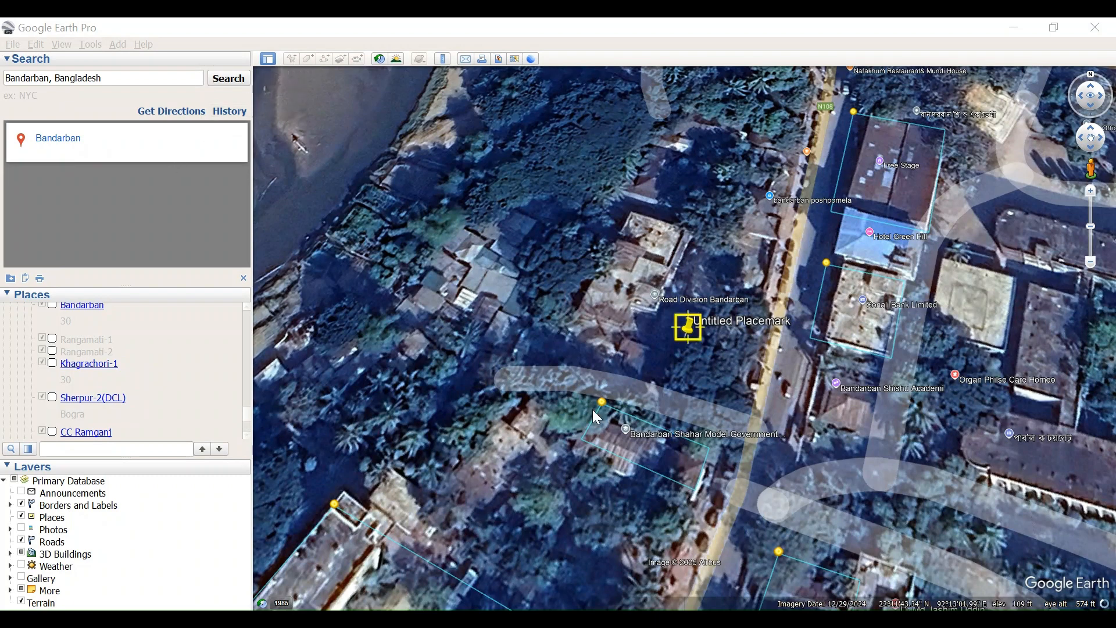
{"action": "left_click_drag", "start_coordinate": [686, 336], "coordinate": [638, 267]}
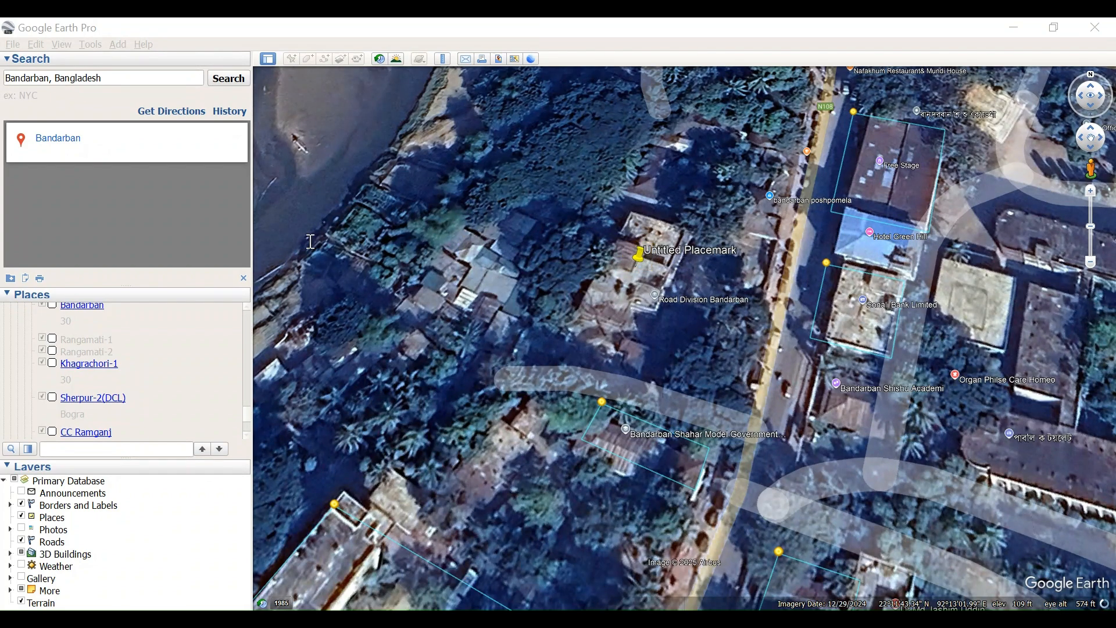
Name the placemark Radio-Base-01, nudge it to the roof's western edge, give it a red icon and dark red label, and save it
{"action": "type", "text": "Radio"}
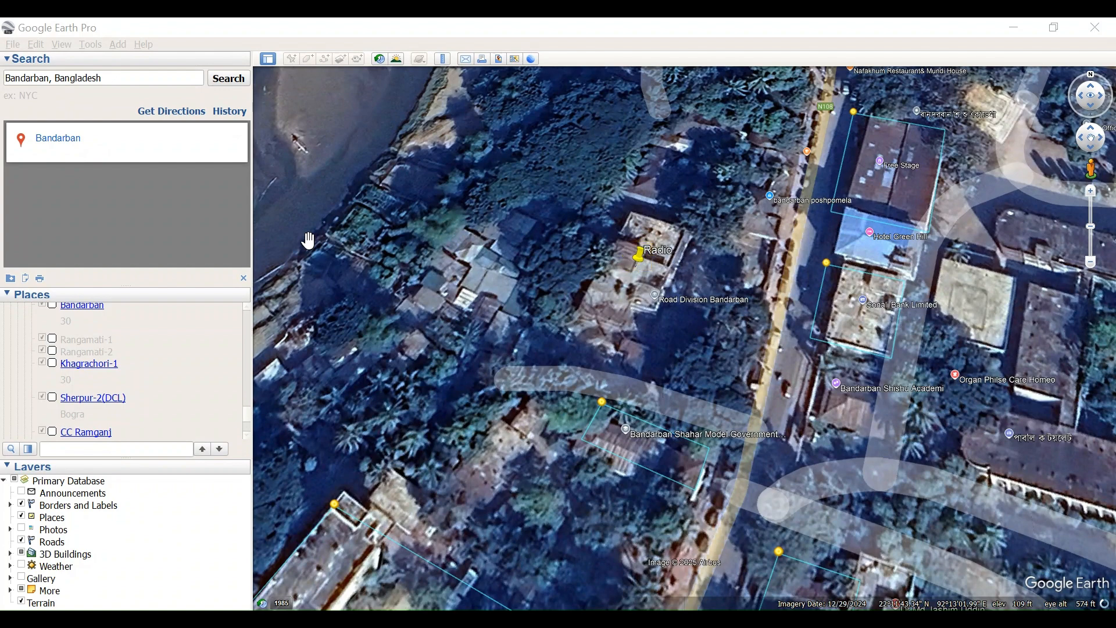
{"action": "type", "text": "-Base"}
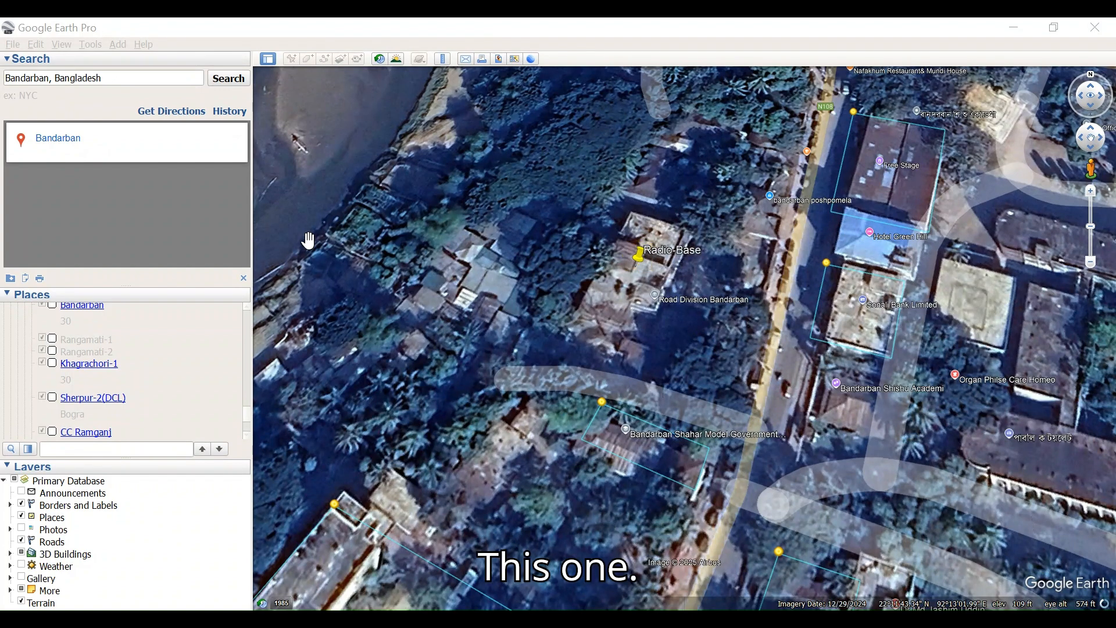
{"action": "type", "text": "-01"}
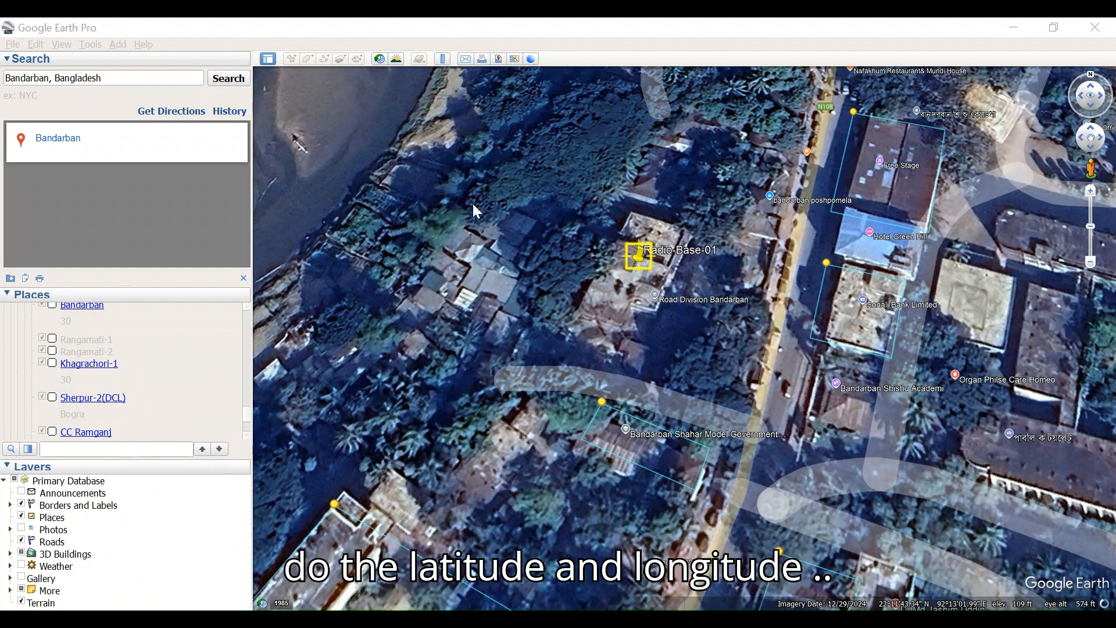
{"action": "mouse_move", "coordinate": [639, 256]}
{"action": "left_mouse_down"}
{"action": "mouse_move", "coordinate": [734, 237]}
{"action": "mouse_move", "coordinate": [784, 322]}
{"action": "mouse_move", "coordinate": [669, 334]}
{"action": "mouse_move", "coordinate": [570, 279]}
{"action": "mouse_move", "coordinate": [900, 185]}
{"action": "mouse_move", "coordinate": [746, 256]}
{"action": "mouse_move", "coordinate": [632, 266]}
{"action": "left_mouse_up"}
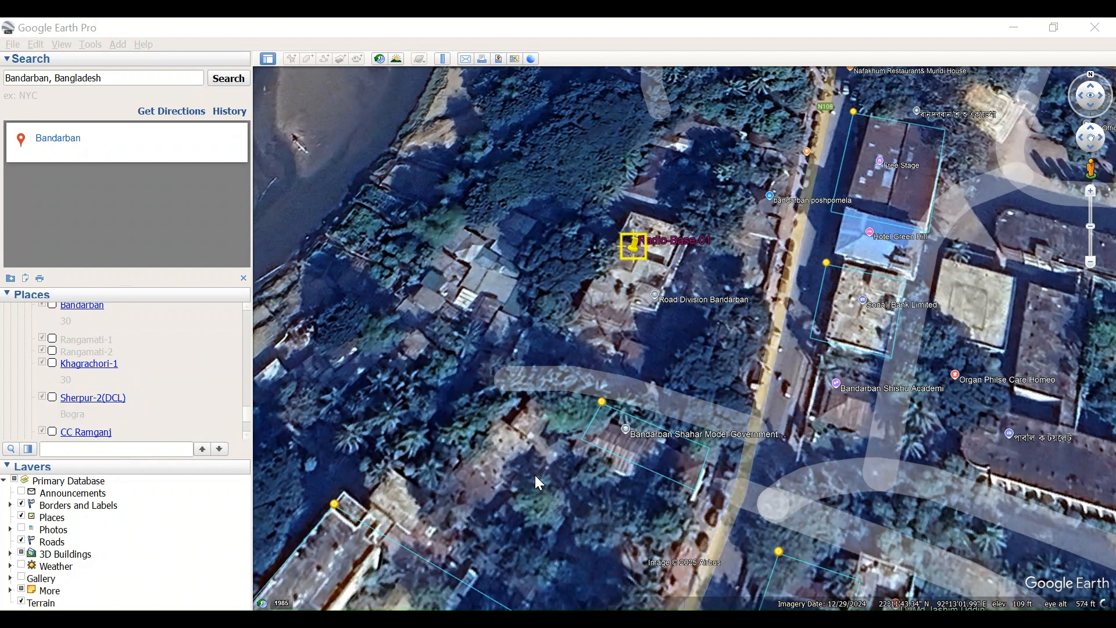
{"action": "left_click", "coordinate": [504, 527]}
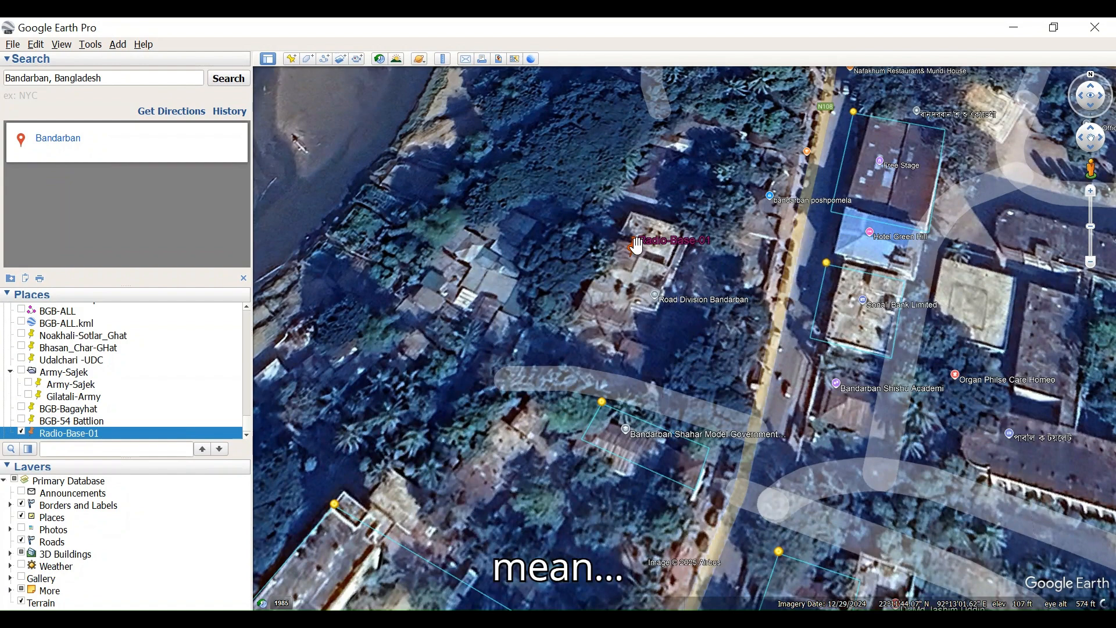
Add a second placemark on the large flat roof of the Sangskritik Institute building, east of Dhopar Pukur
{"action": "left_click_drag", "start_coordinate": [636, 244], "coordinate": [366, 271]}
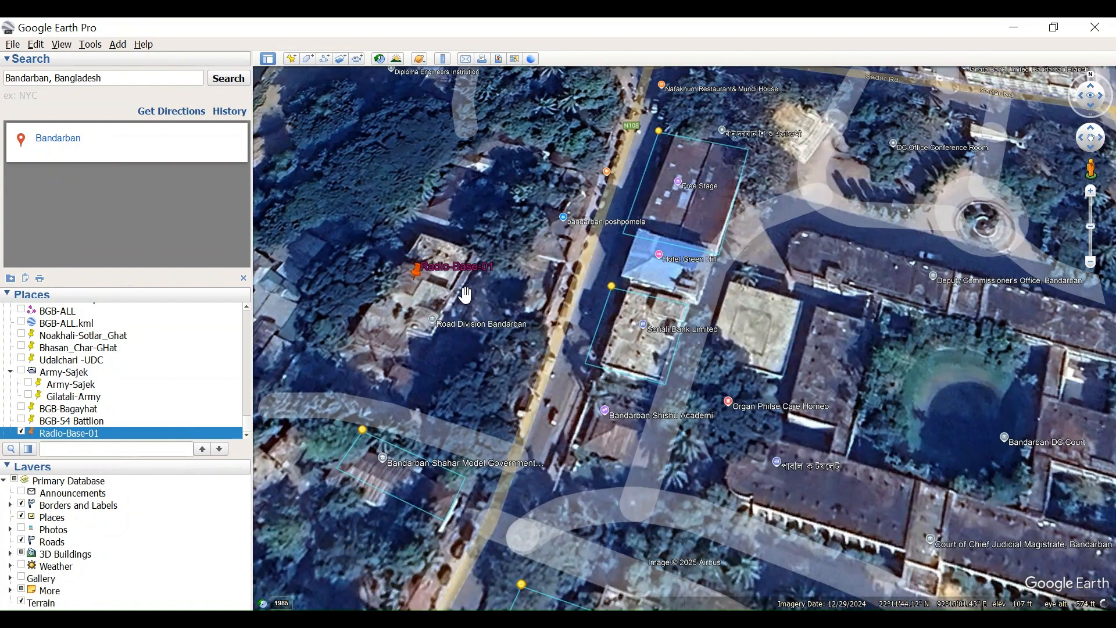
{"action": "left_click_drag", "start_coordinate": [727, 365], "coordinate": [590, 213]}
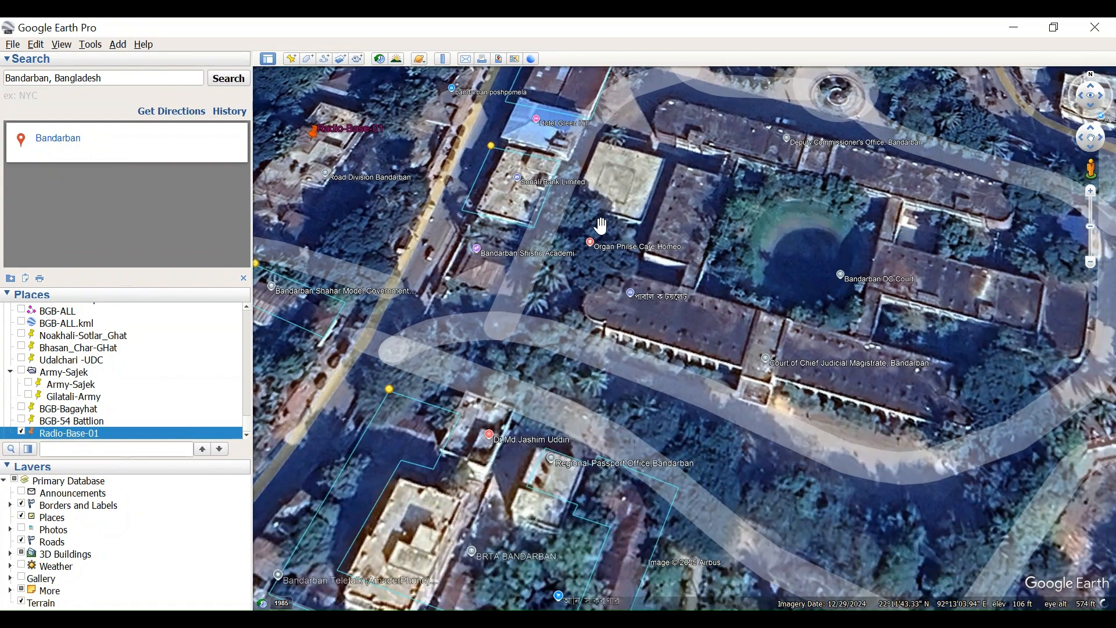
{"action": "scroll", "coordinate": [675, 299], "scroll_direction": "down", "scroll_amount": 3}
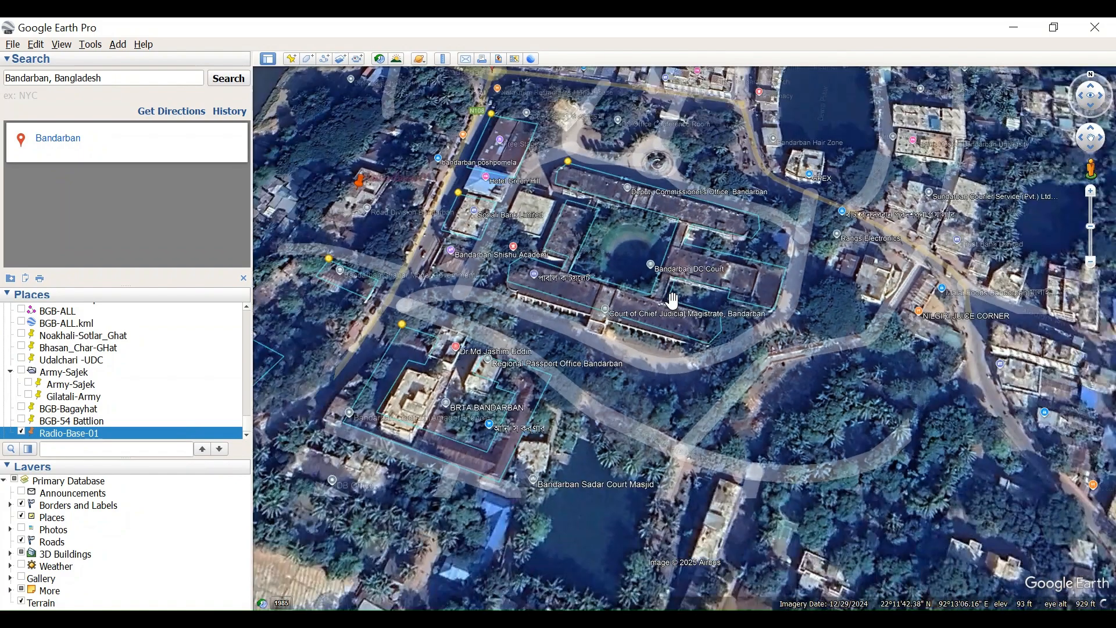
{"action": "scroll", "coordinate": [672, 299], "scroll_direction": "down", "scroll_amount": 2}
{"action": "left_click_drag", "start_coordinate": [995, 268], "coordinate": [802, 290]}
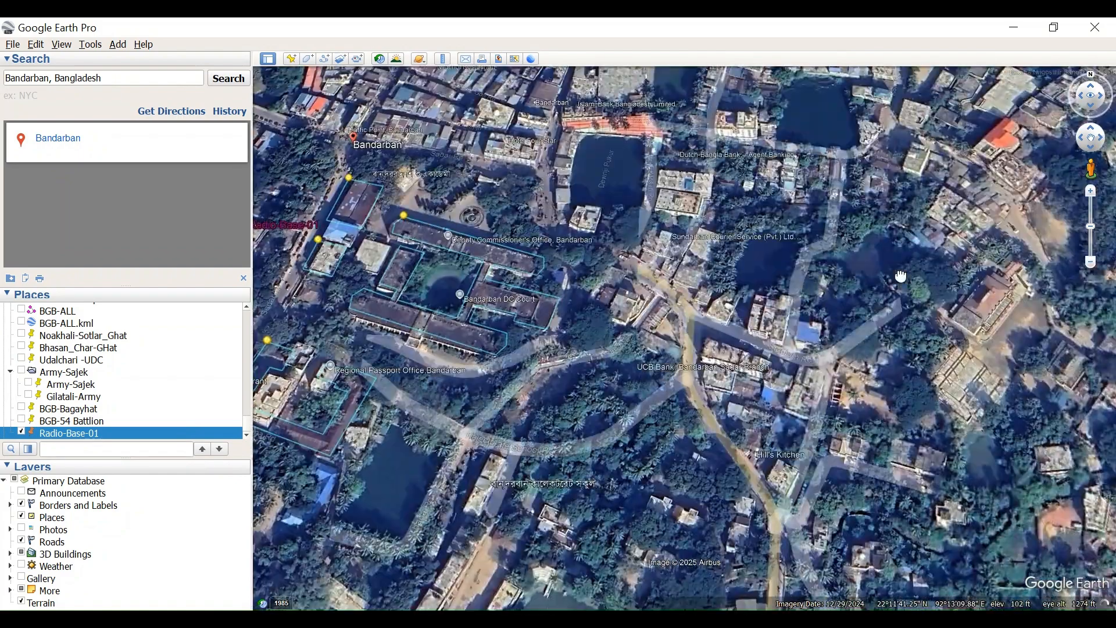
{"action": "left_click_drag", "start_coordinate": [900, 276], "coordinate": [848, 399]}
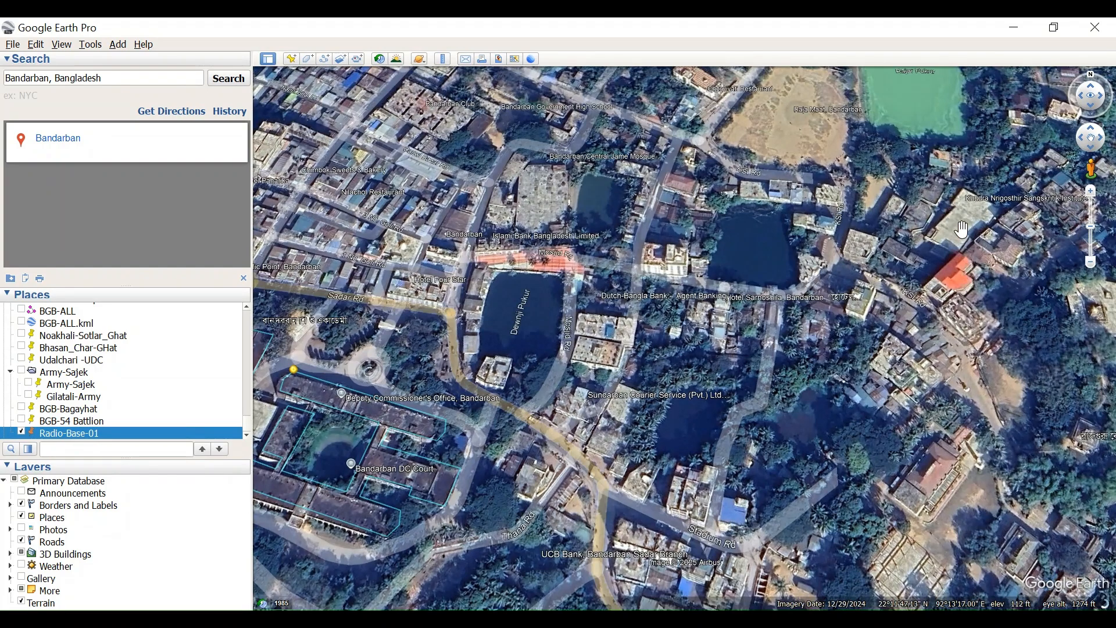
{"action": "scroll", "coordinate": [962, 228], "scroll_direction": "up", "scroll_amount": 3}
{"action": "scroll", "coordinate": [962, 228], "scroll_direction": "up", "scroll_amount": 2}
{"action": "left_click_drag", "start_coordinate": [962, 228], "coordinate": [900, 259]}
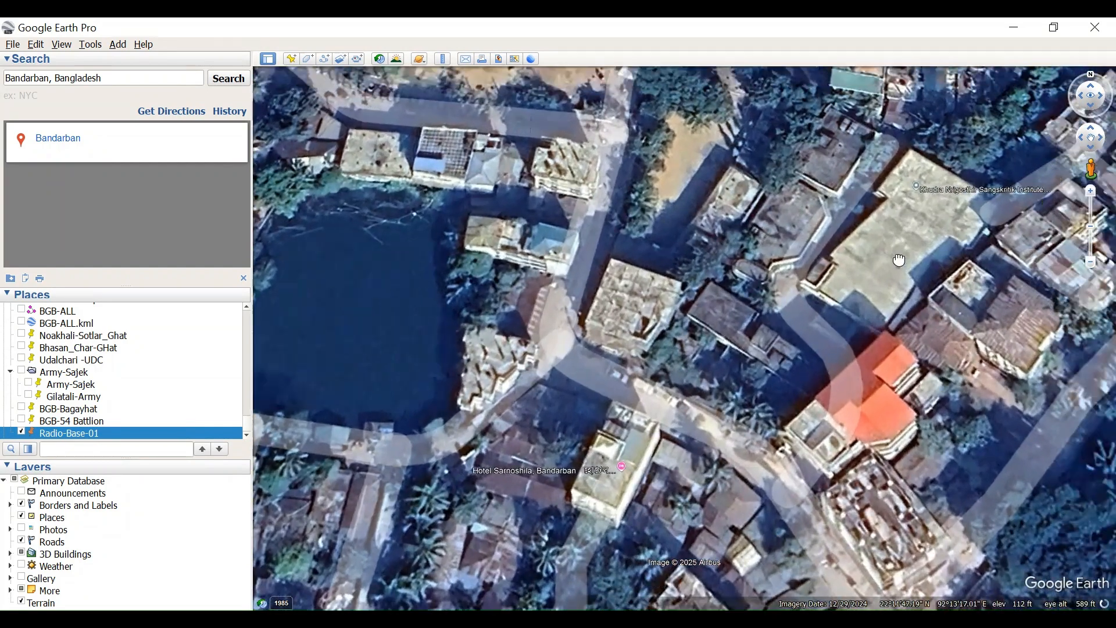
{"action": "left_click", "coordinate": [291, 59]}
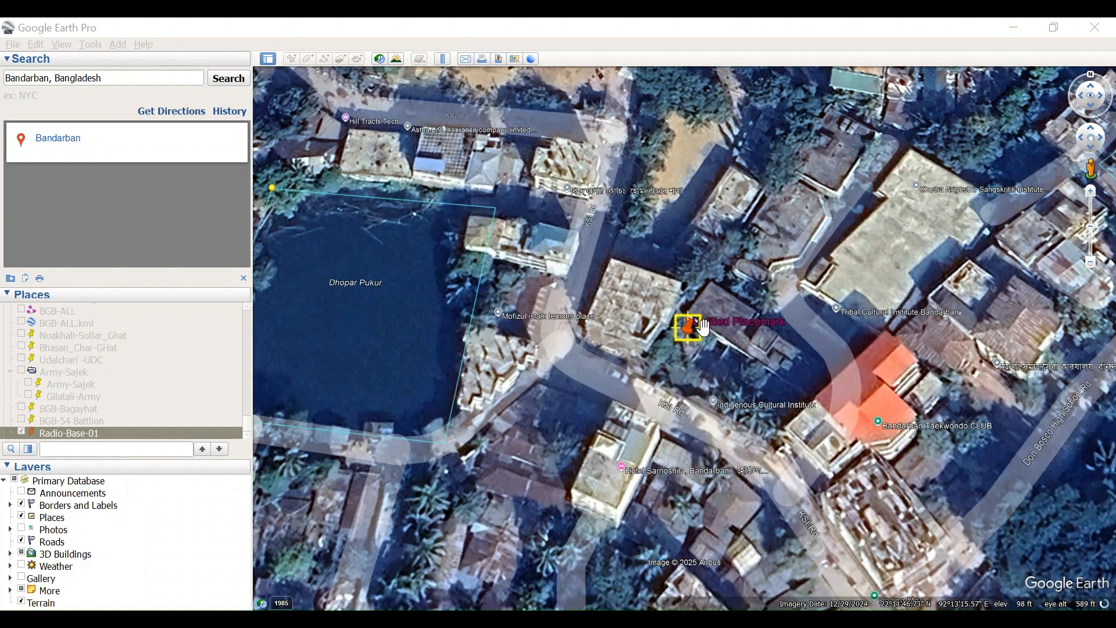
{"action": "left_click_drag", "start_coordinate": [703, 327], "coordinate": [897, 218]}
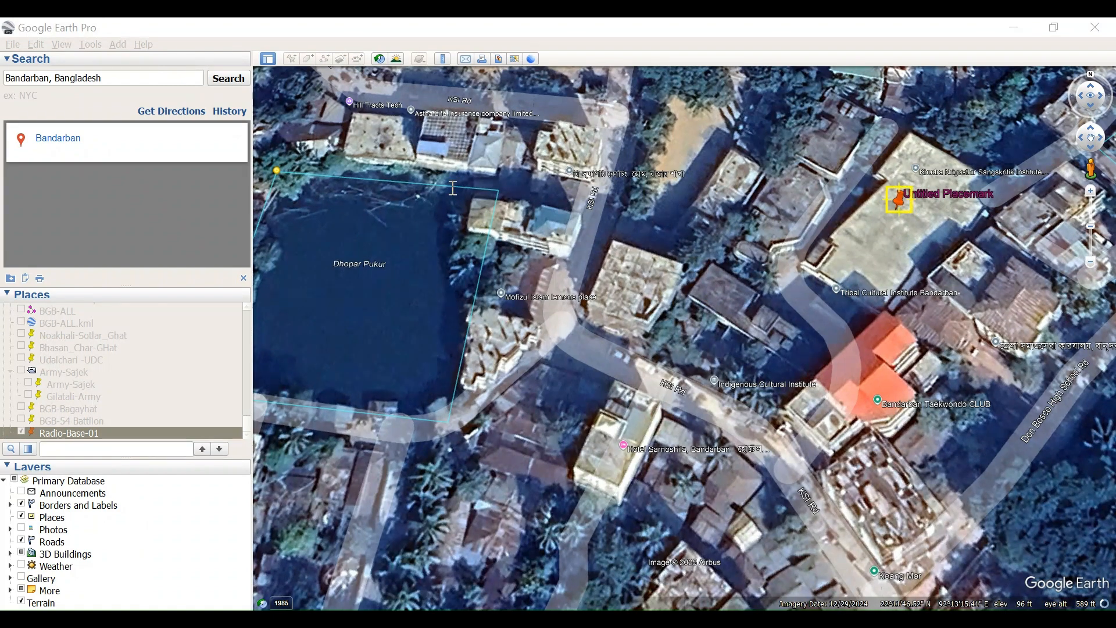
Name the second placemark Radio-Base-02, give it a dark icon and a yellow label, and save it
{"action": "type", "text": "Rad"}
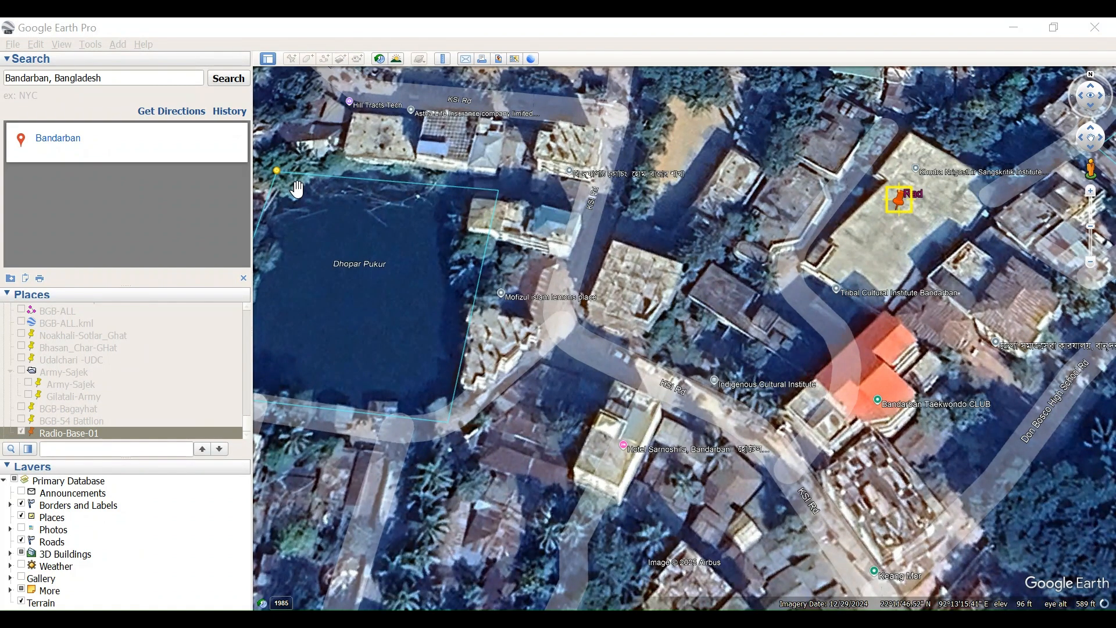
{"action": "type", "text": "io-Base-02"}
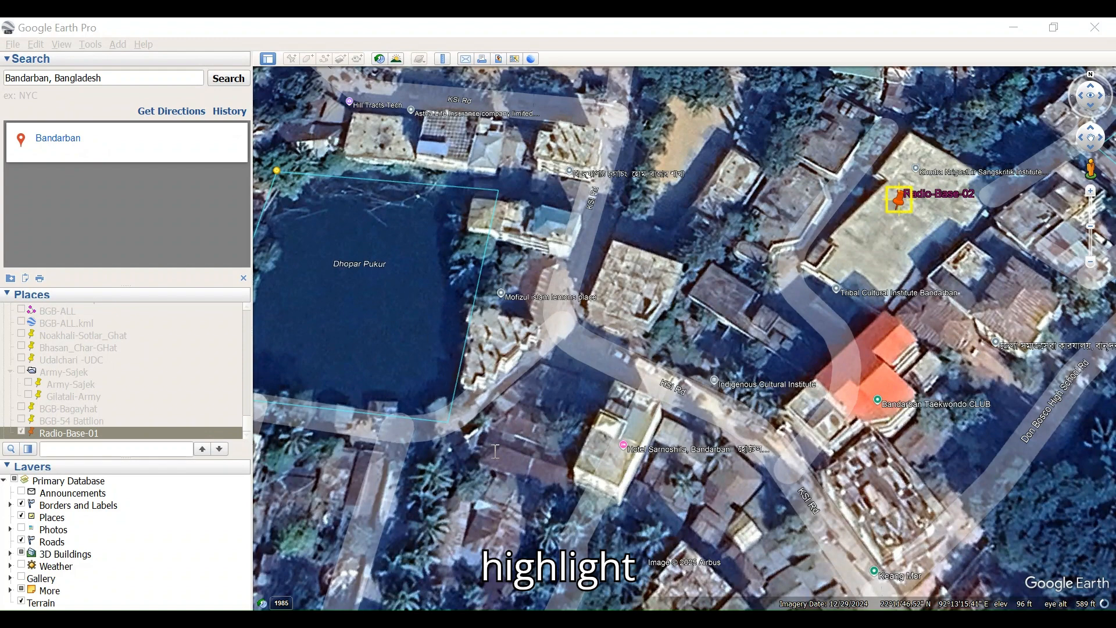
{"action": "left_click", "coordinate": [535, 476]}
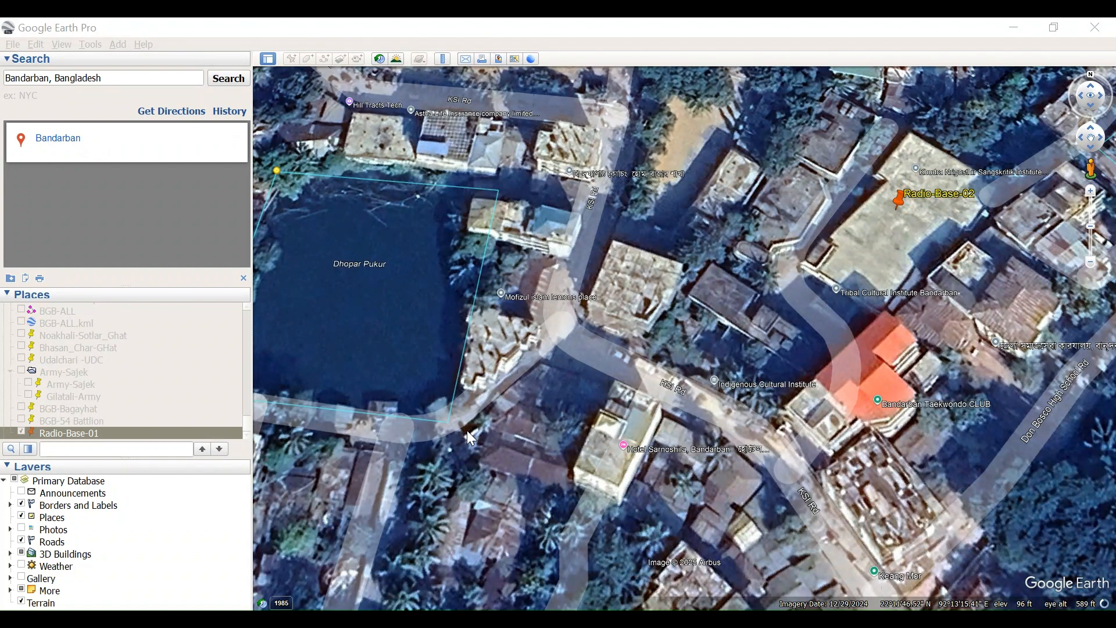
{"action": "left_click", "coordinate": [486, 530]}
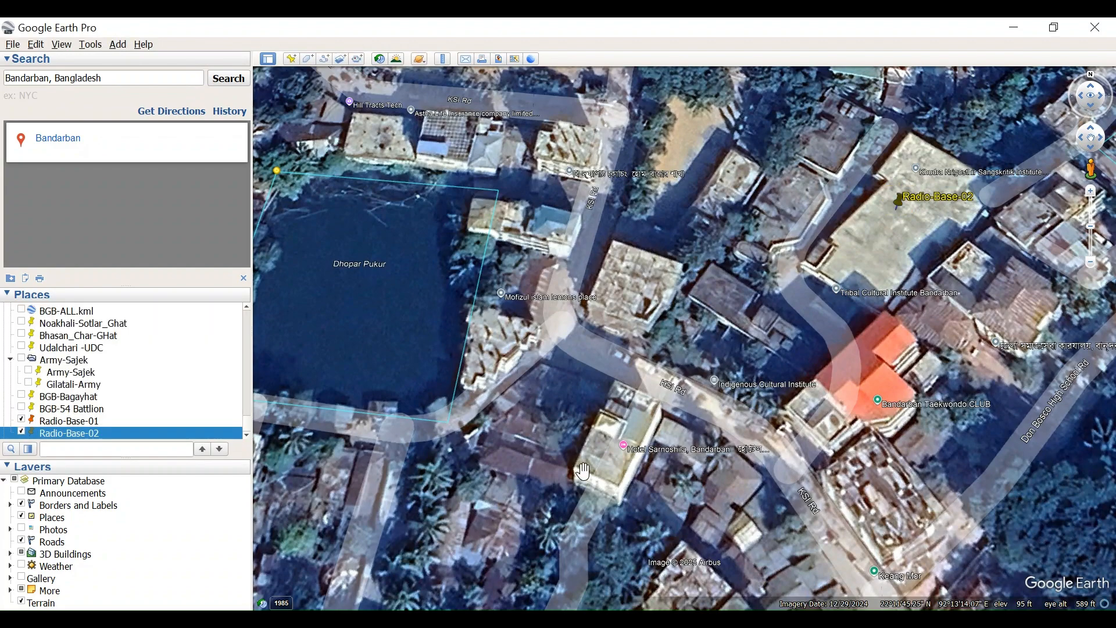
Start a ruler line at the Radio-Base-01 placemark on the Road Division Bandarban roof
{"action": "scroll", "coordinate": [922, 215], "scroll_direction": "up", "scroll_amount": 3}
{"action": "scroll", "coordinate": [683, 279], "scroll_direction": "down", "scroll_amount": 5}
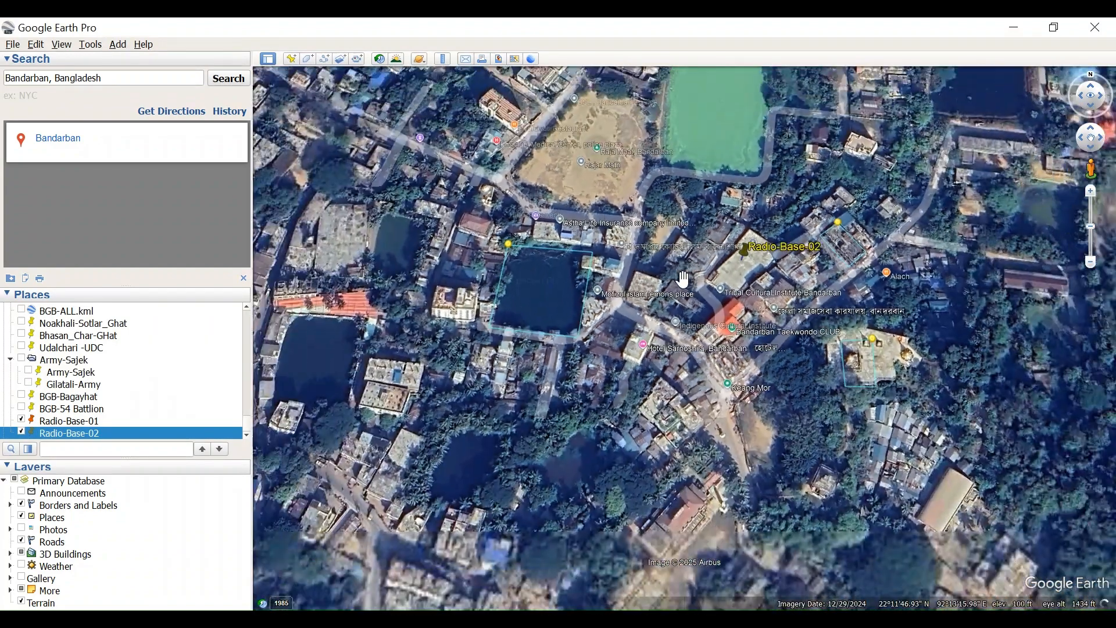
{"action": "left_click_drag", "start_coordinate": [522, 306], "coordinate": [723, 273]}
{"action": "left_click_drag", "start_coordinate": [425, 269], "coordinate": [525, 263]}
{"action": "scroll", "coordinate": [525, 264], "scroll_direction": "down", "scroll_amount": 5}
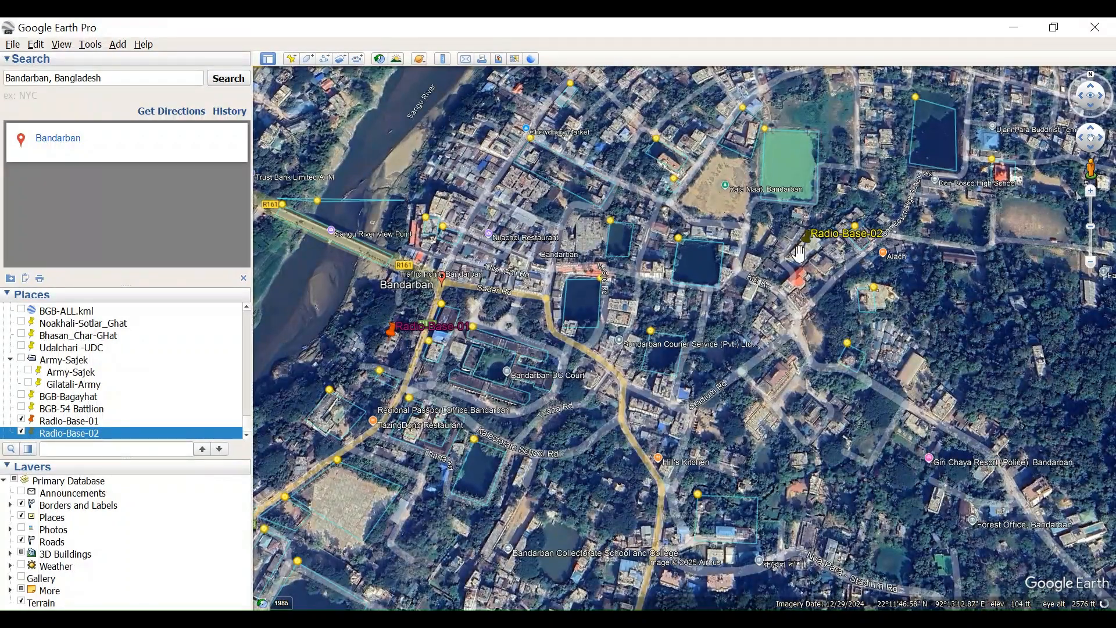
{"action": "scroll", "coordinate": [392, 339], "scroll_direction": "up", "scroll_amount": 3}
{"action": "scroll", "coordinate": [393, 338], "scroll_direction": "up", "scroll_amount": 5}
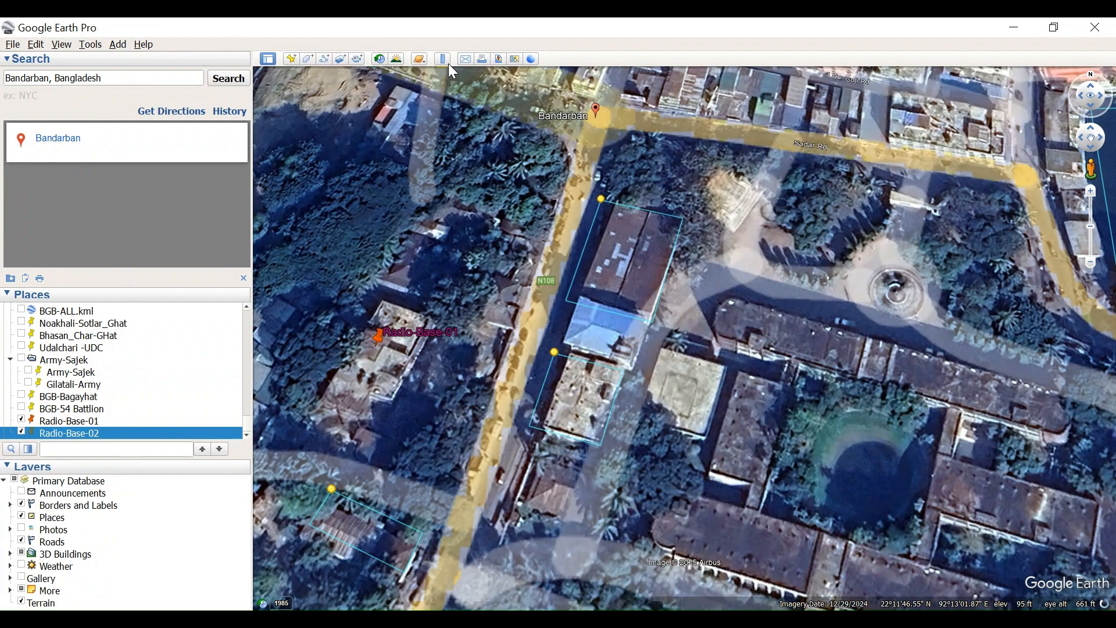
{"action": "scroll", "coordinate": [442, 244], "scroll_direction": "up", "scroll_amount": 2}
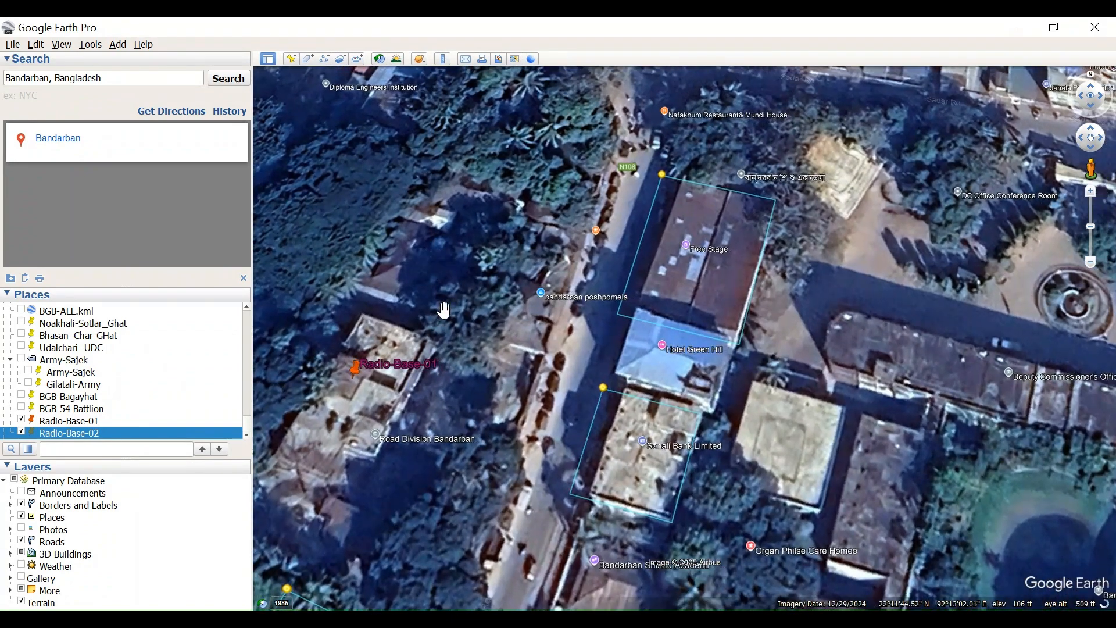
{"action": "left_click_drag", "start_coordinate": [443, 310], "coordinate": [494, 240]}
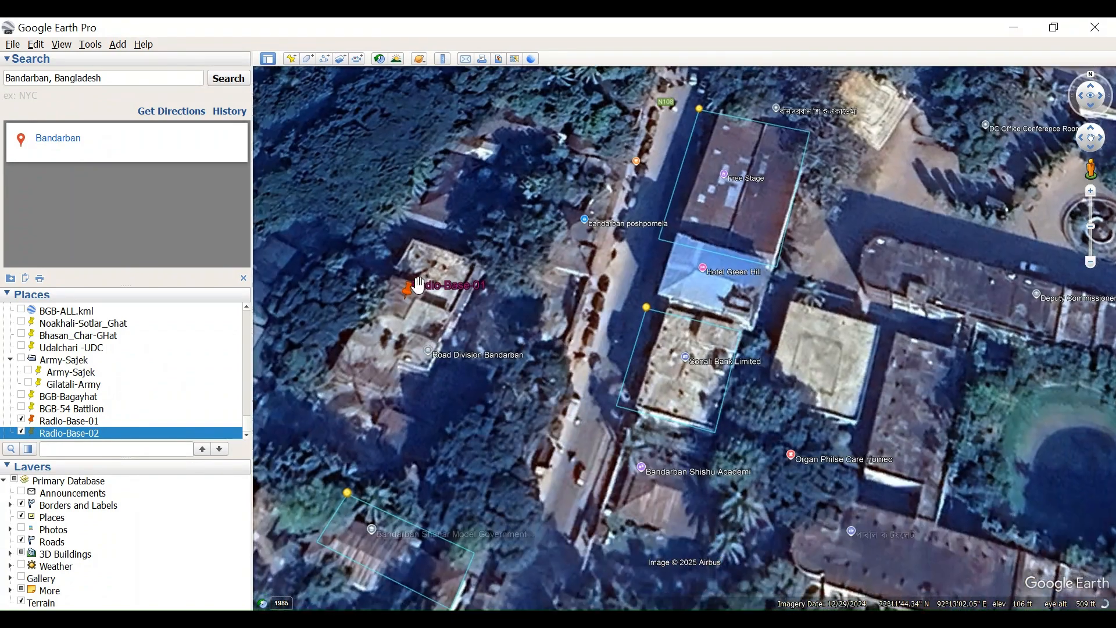
{"action": "scroll", "coordinate": [493, 240], "scroll_direction": "up", "scroll_amount": 2}
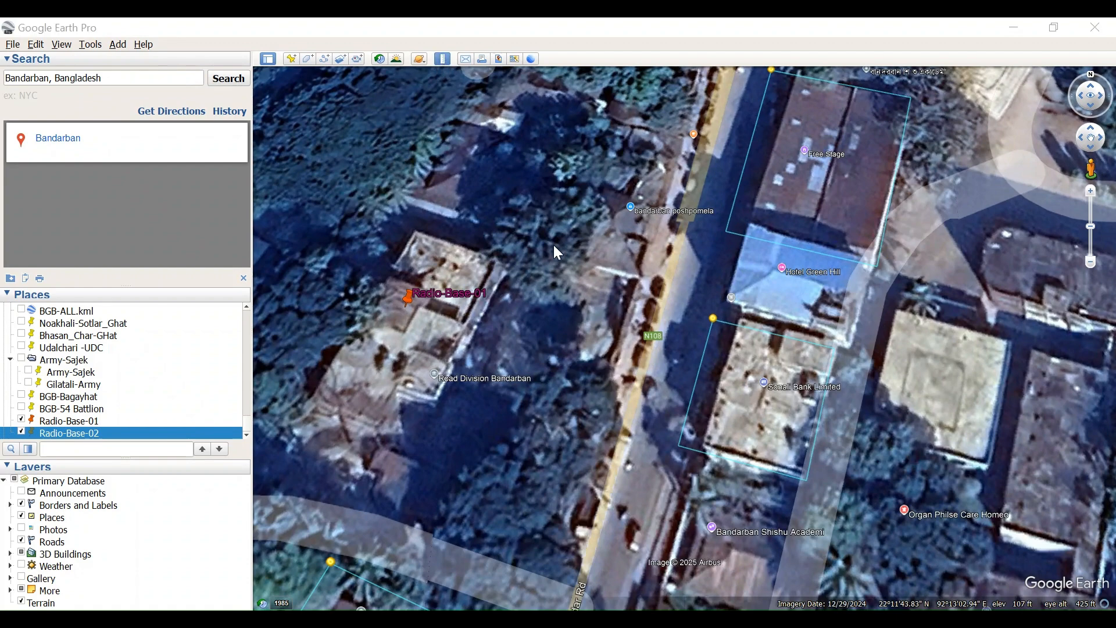
{"action": "scroll", "coordinate": [415, 308], "scroll_direction": "up", "scroll_amount": 2}
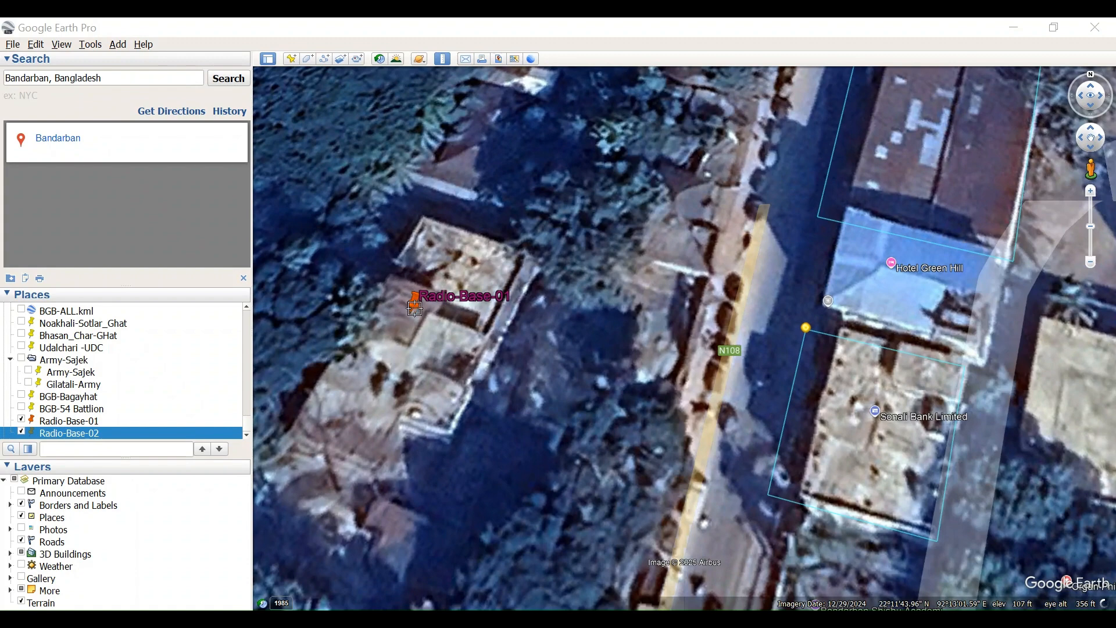
{"action": "left_click", "coordinate": [414, 300]}
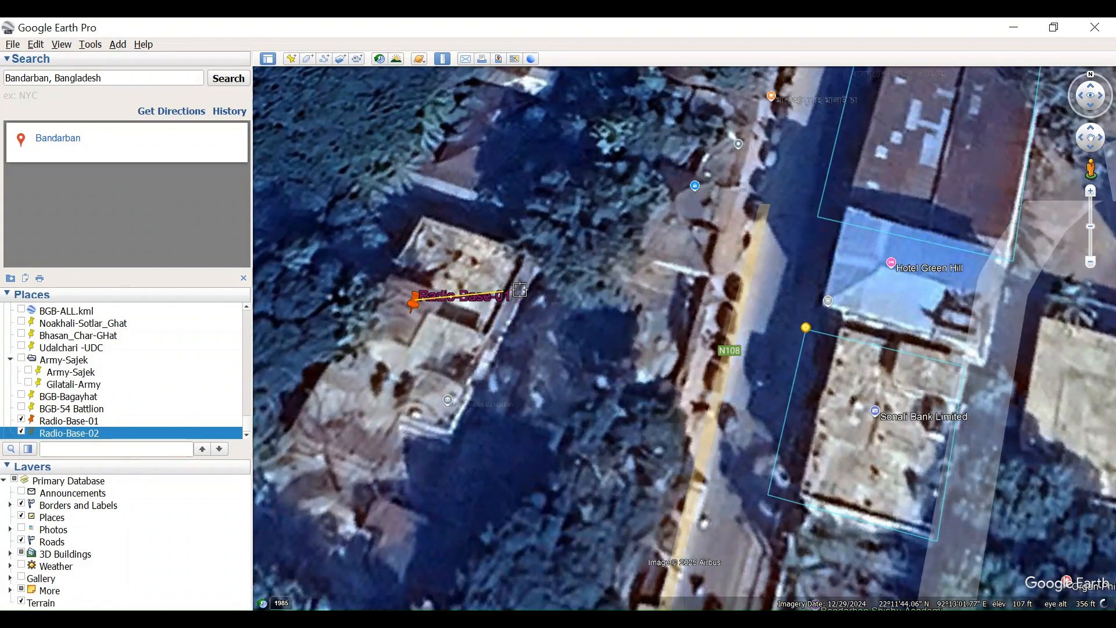
End the ruler line at the Radio-Base-02 placemark and save it as a red path named Distace Radio-1to-Radio-02
{"action": "double_click", "coordinate": [101, 433]}
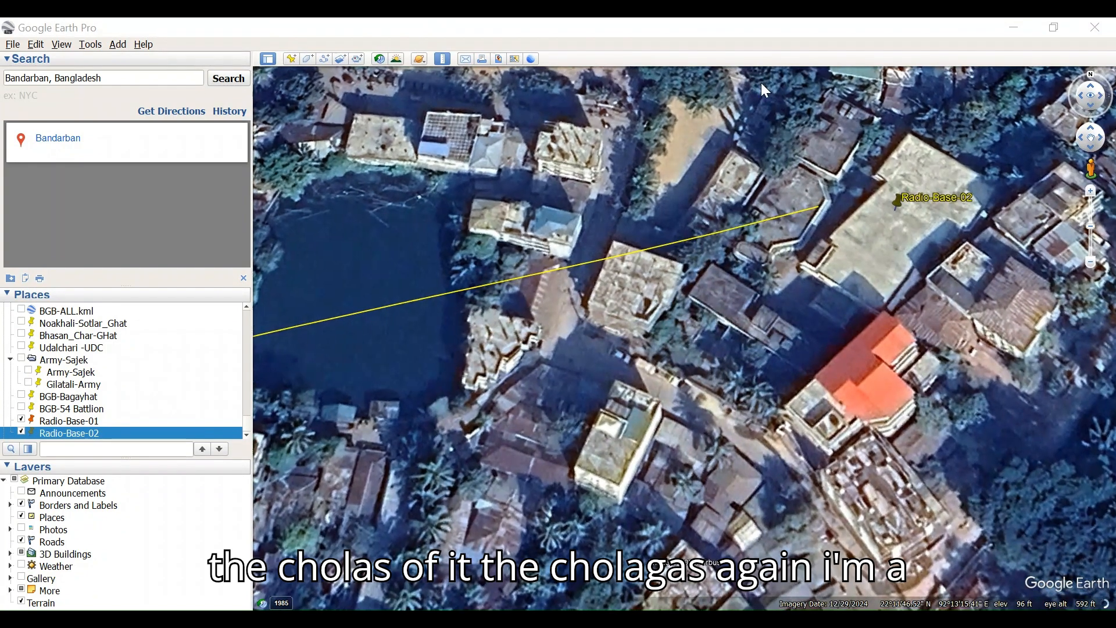
{"action": "scroll", "coordinate": [904, 244], "scroll_direction": "up", "scroll_amount": 5}
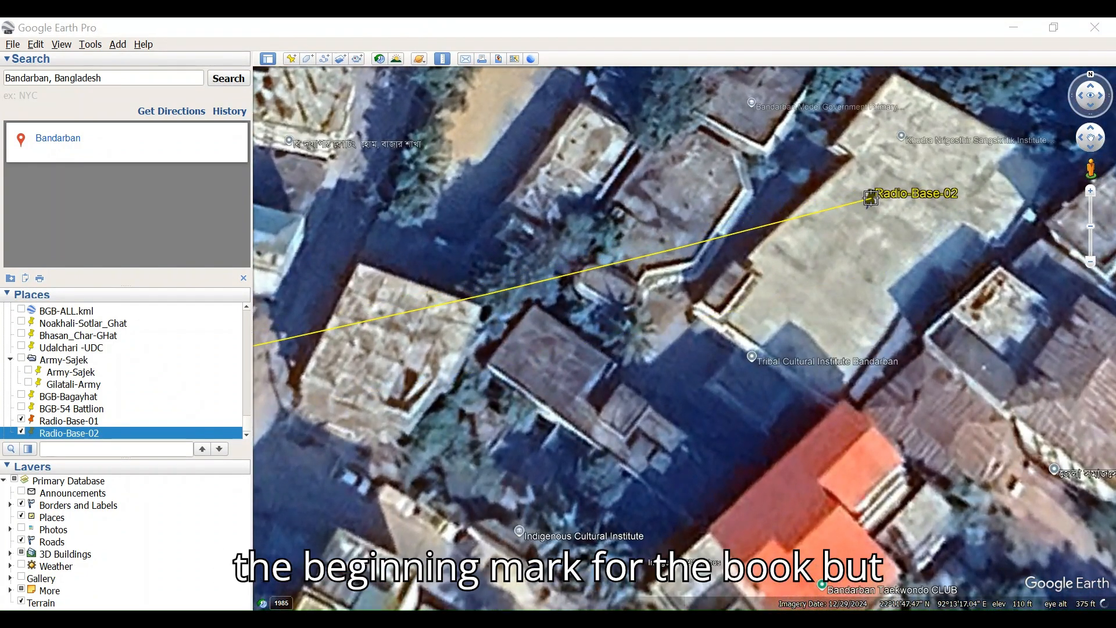
{"action": "left_click", "coordinate": [870, 198]}
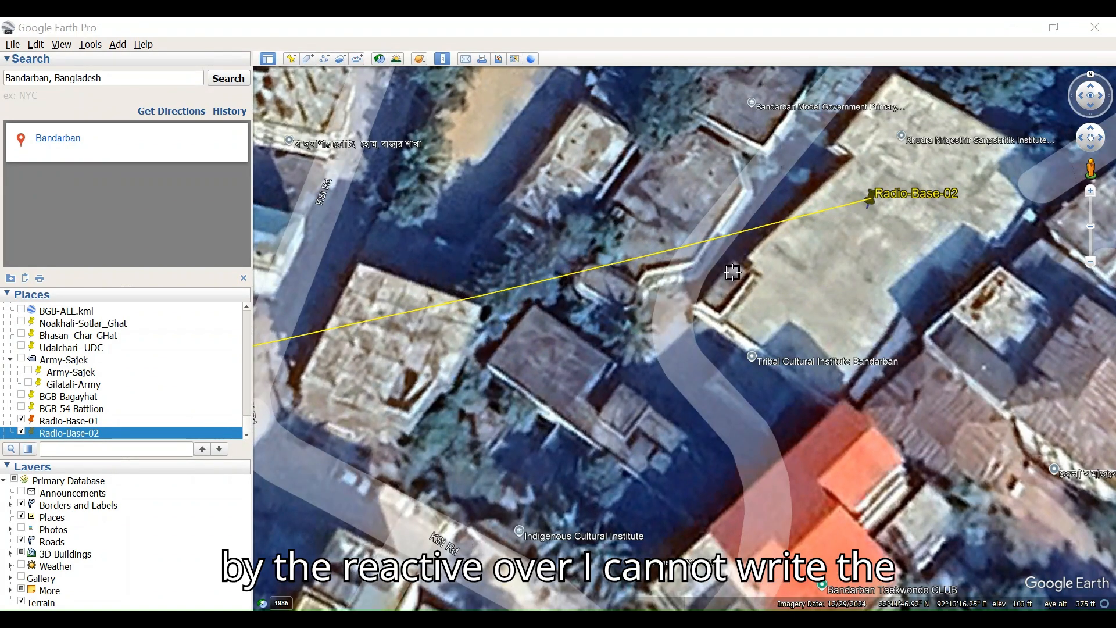
{"action": "left_click", "coordinate": [703, 256]}
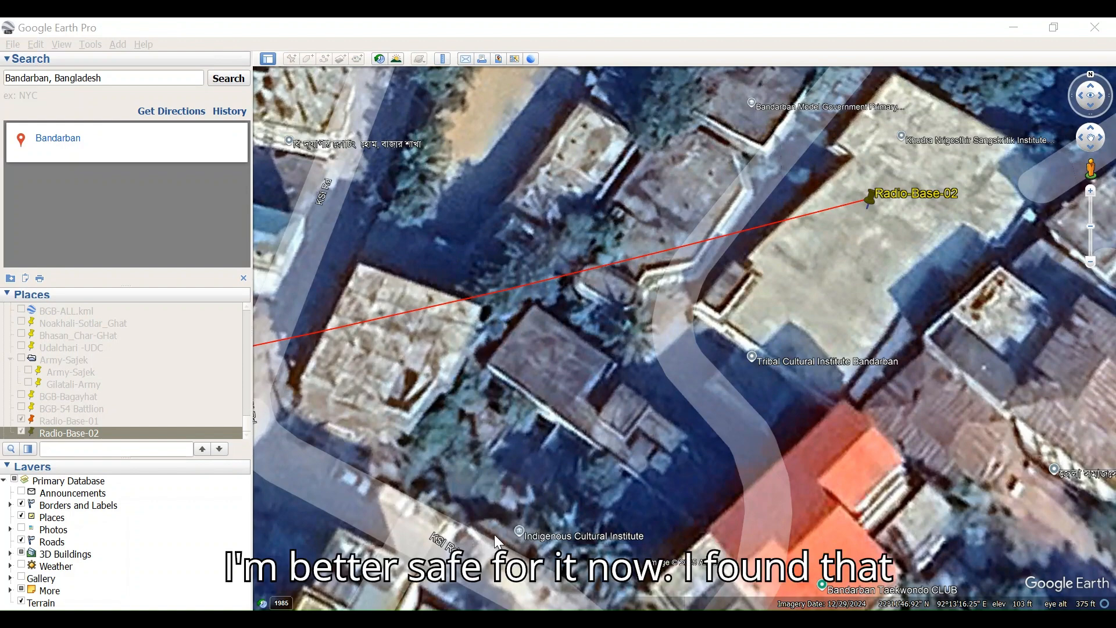
{"action": "key", "text": "Return"}
Examine the course of the saved red path over the buildings and ponds from Radio-Base-02 to Radio-Base-01
{"action": "left_click_drag", "start_coordinate": [587, 350], "coordinate": [703, 269]}
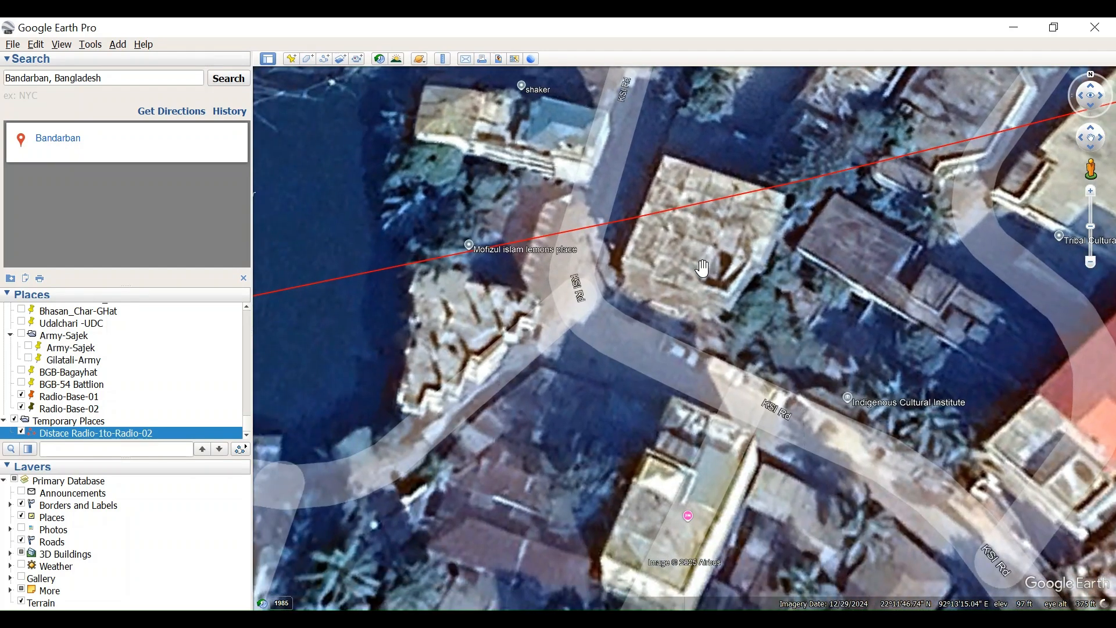
{"action": "scroll", "coordinate": [703, 269], "scroll_direction": "down", "scroll_amount": 2}
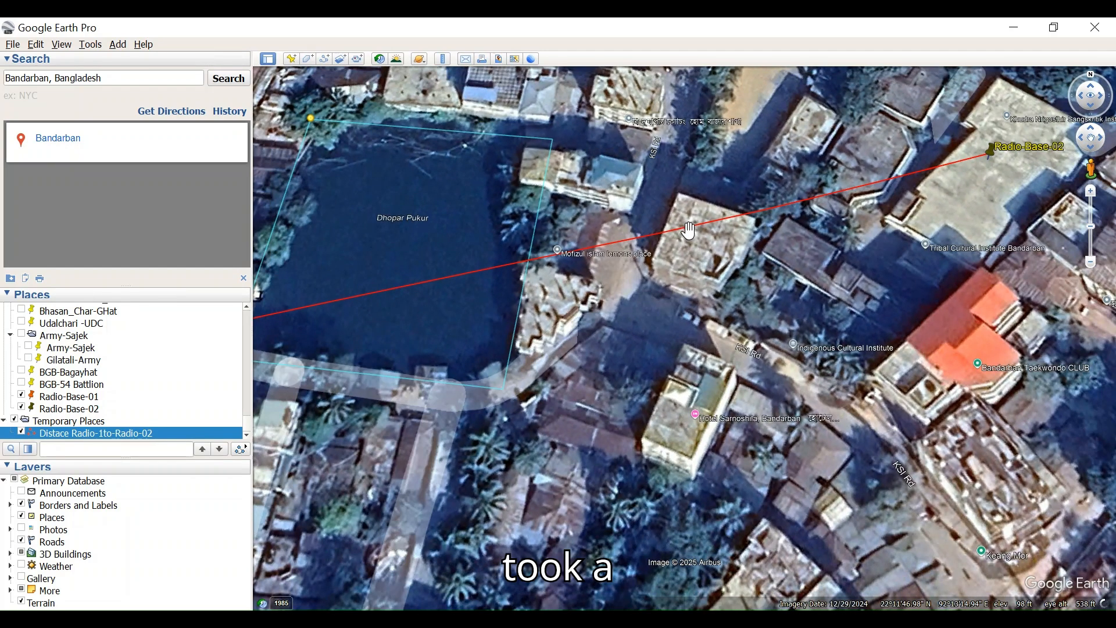
{"action": "scroll", "coordinate": [688, 231], "scroll_direction": "up", "scroll_amount": 1}
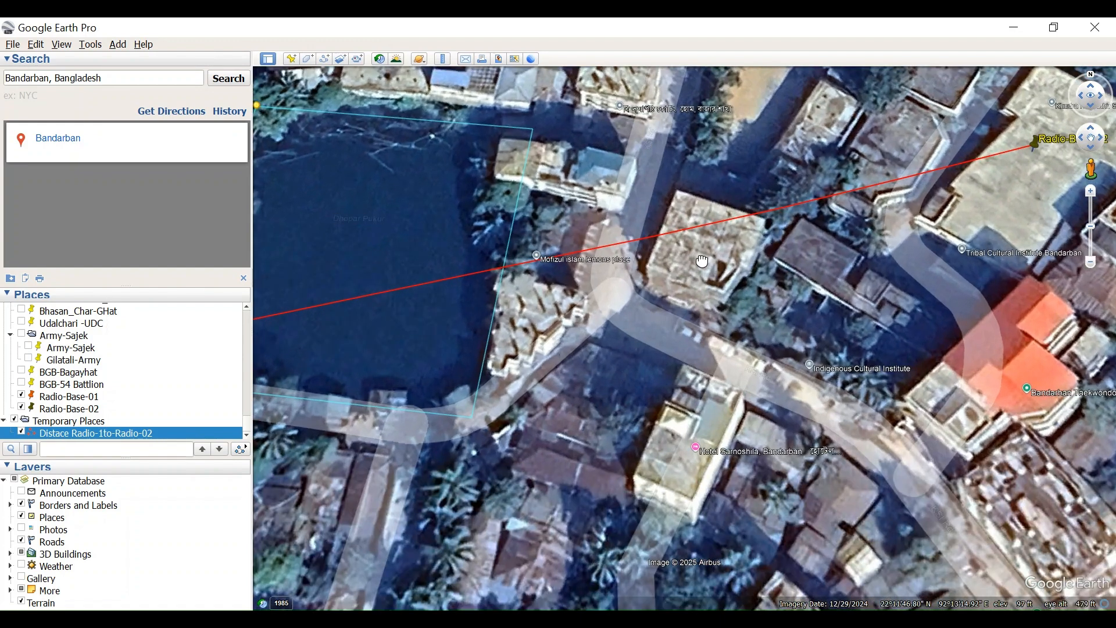
{"action": "left_click_drag", "start_coordinate": [685, 262], "coordinate": [835, 237]}
{"action": "scroll", "coordinate": [608, 253], "scroll_direction": "up", "scroll_amount": 3}
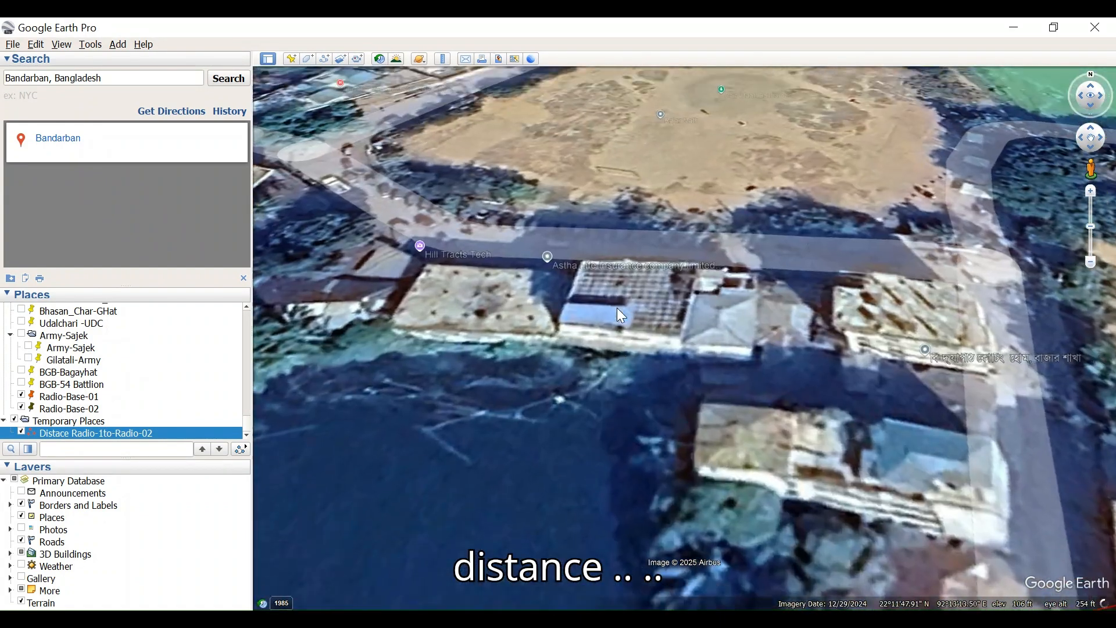
{"action": "scroll", "coordinate": [677, 406], "scroll_direction": "down", "scroll_amount": 3}
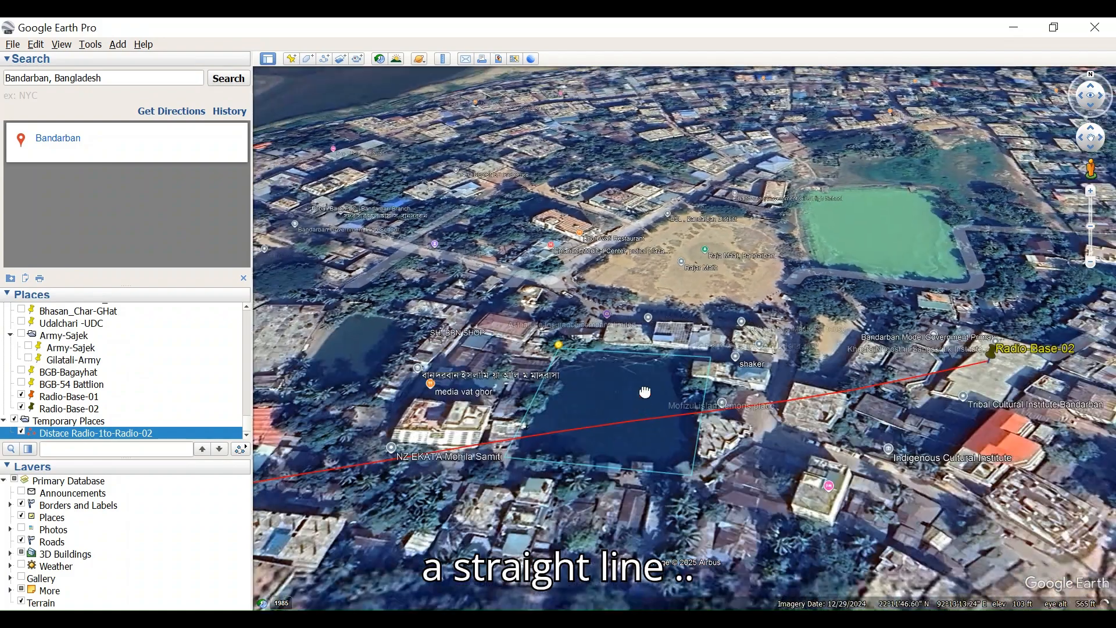
{"action": "left_click_drag", "start_coordinate": [645, 392], "coordinate": [674, 295]}
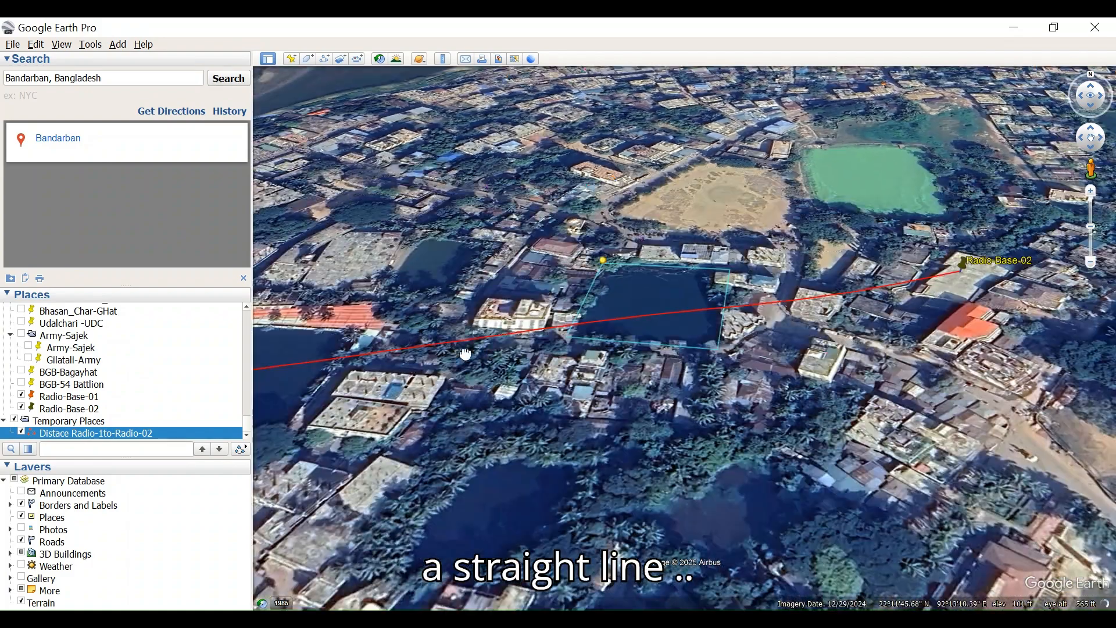
{"action": "left_click_drag", "start_coordinate": [468, 314], "coordinate": [710, 292]}
{"action": "middle_click_drag", "start_coordinate": [710, 293], "coordinate": [710, 307]}
{"action": "scroll", "coordinate": [711, 307], "scroll_direction": "down", "scroll_amount": 5}
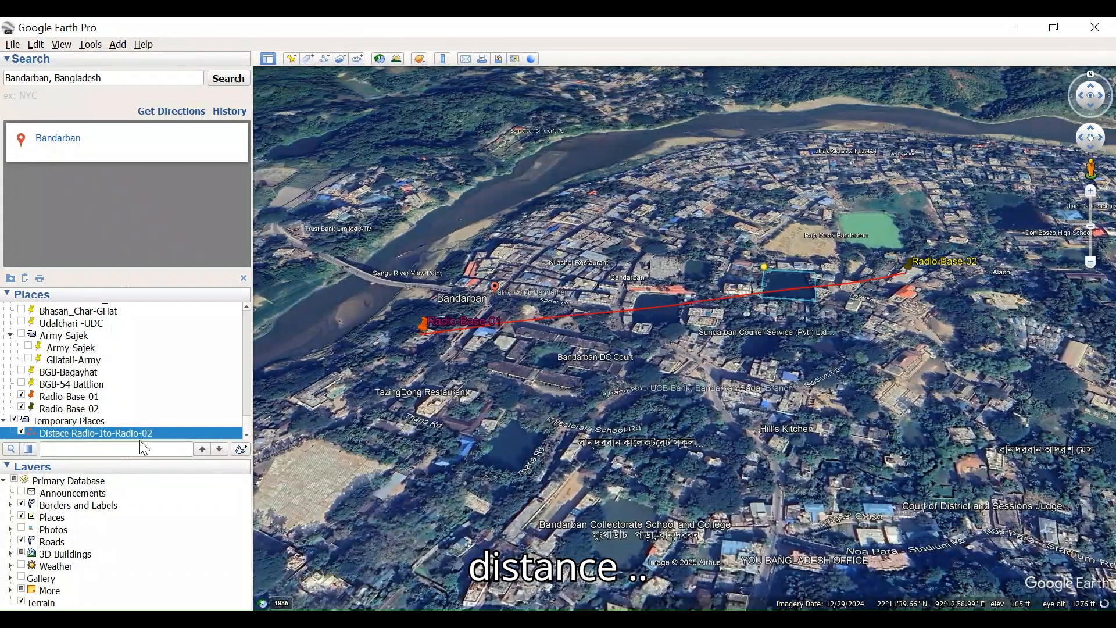
Check the saved path's length in its properties and examine its elevation profile from end to end
{"action": "left_click", "coordinate": [191, 601]}
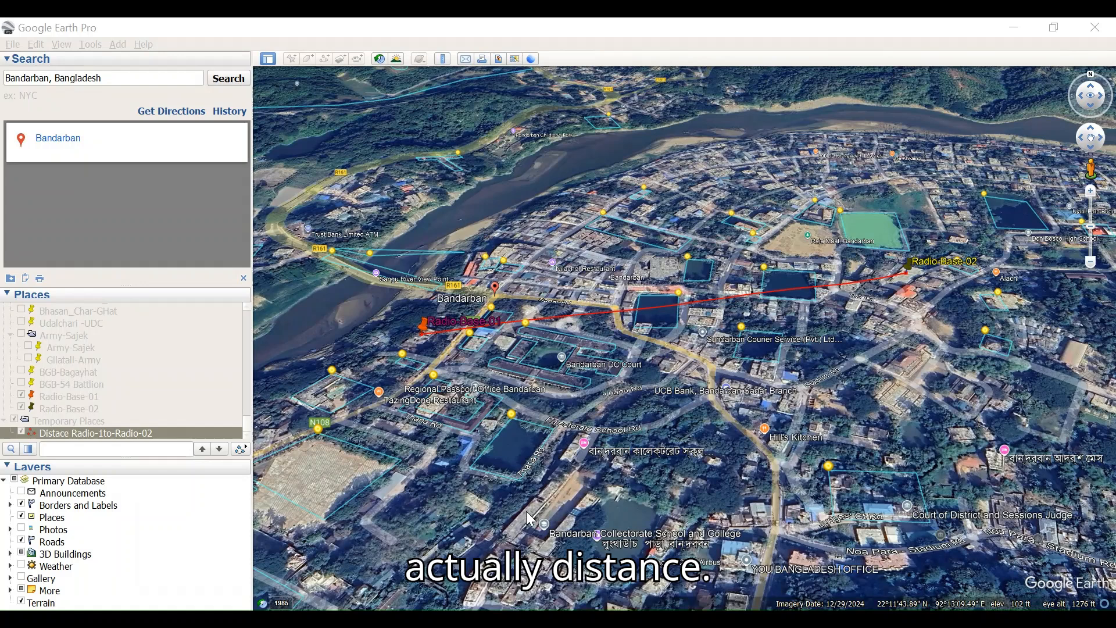
{"action": "left_click", "coordinate": [500, 525]}
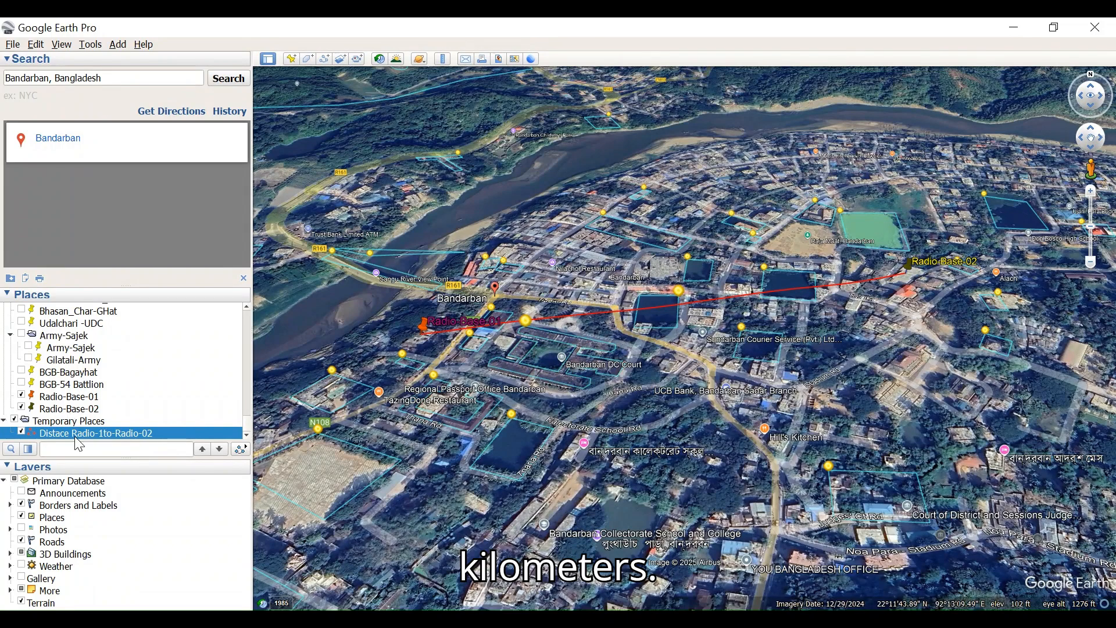
{"action": "right_click", "coordinate": [135, 430]}
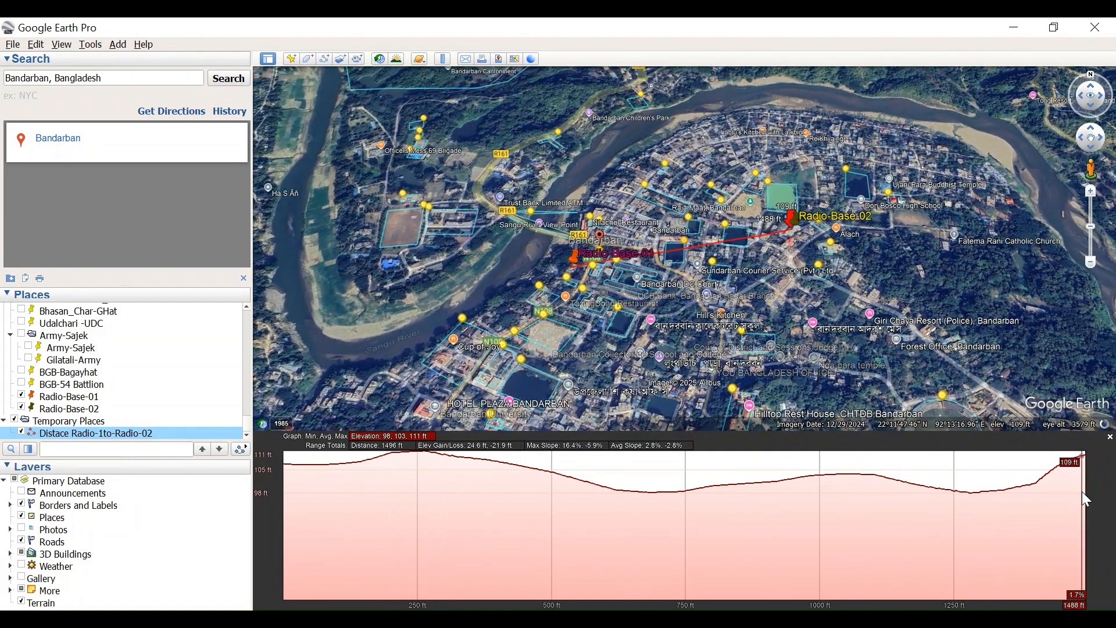
{"action": "left_click_drag", "start_coordinate": [1082, 491], "coordinate": [278, 510]}
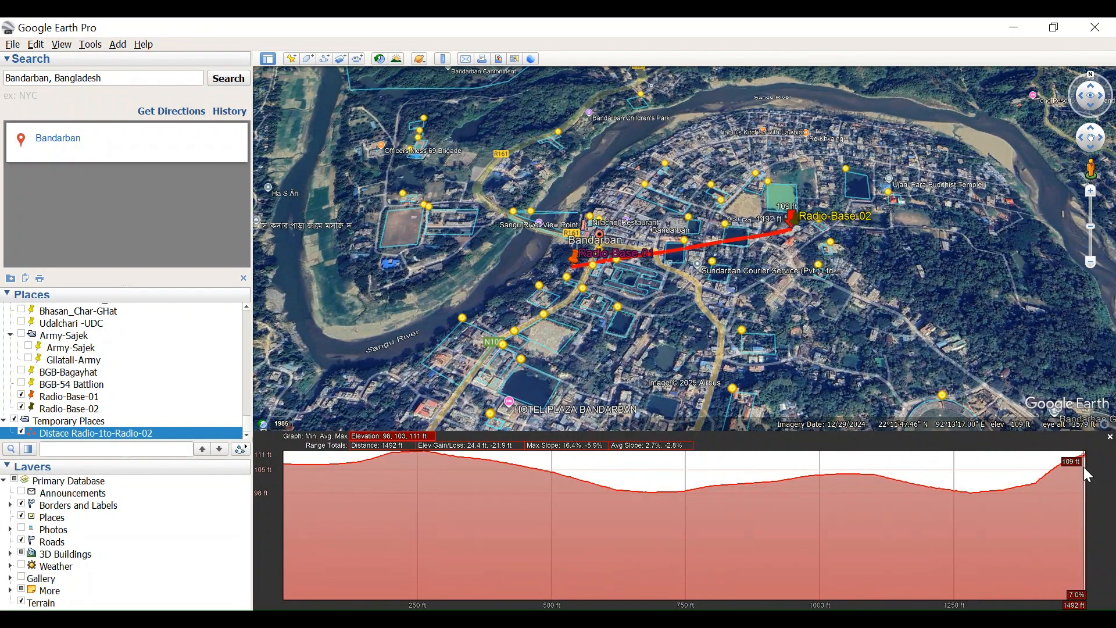
{"action": "left_click", "coordinate": [1110, 437]}
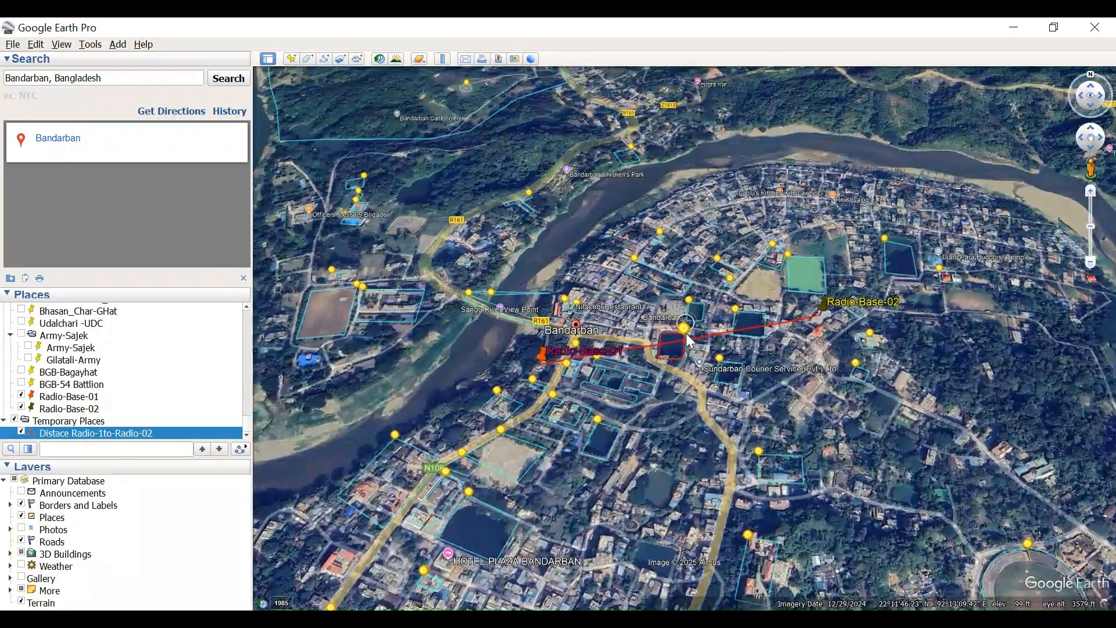
{"action": "scroll", "coordinate": [686, 333], "scroll_direction": "up", "scroll_amount": 5}
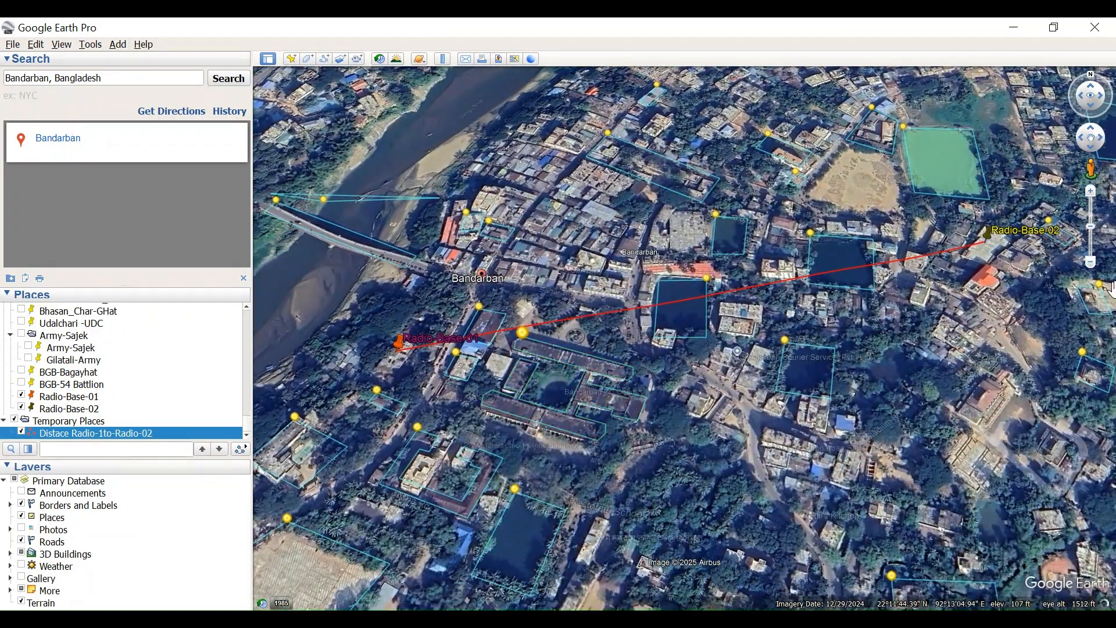
{"action": "left_click_drag", "start_coordinate": [972, 286], "coordinate": [823, 310]}
{"action": "scroll", "coordinate": [853, 290], "scroll_direction": "up", "scroll_amount": 2}
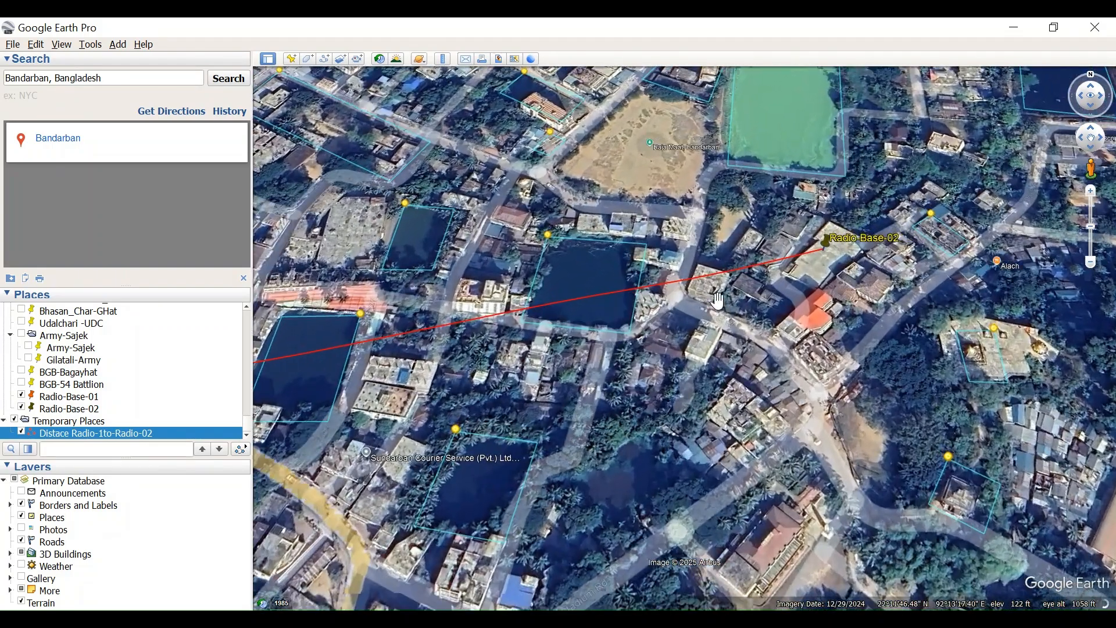
{"action": "left_click_drag", "start_coordinate": [458, 348], "coordinate": [624, 325]}
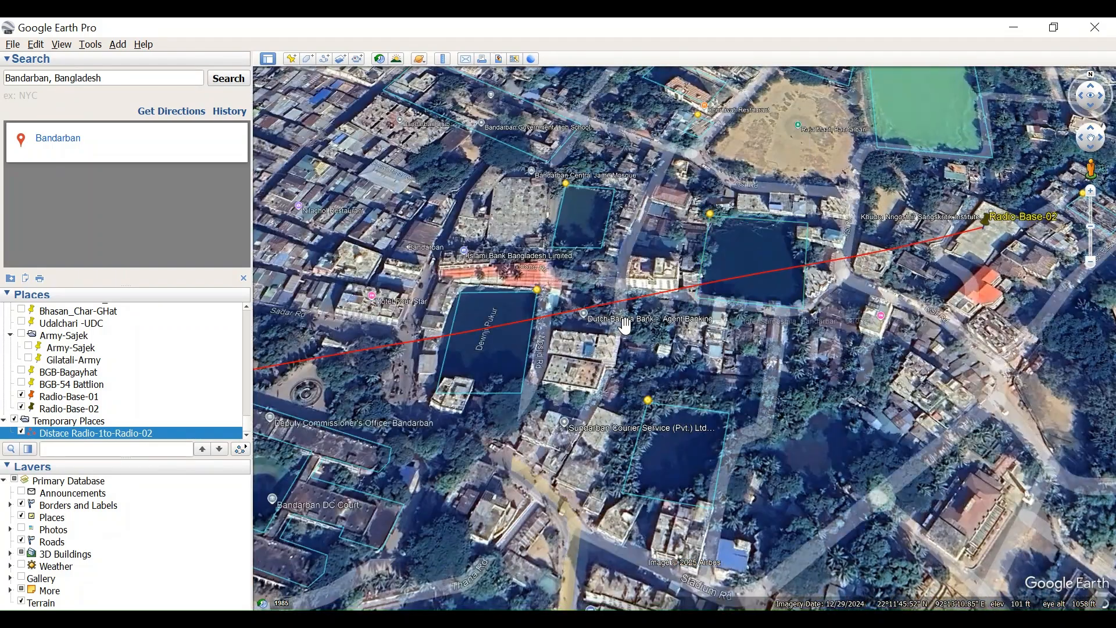
{"action": "scroll", "coordinate": [749, 326], "scroll_direction": "down", "scroll_amount": 3}
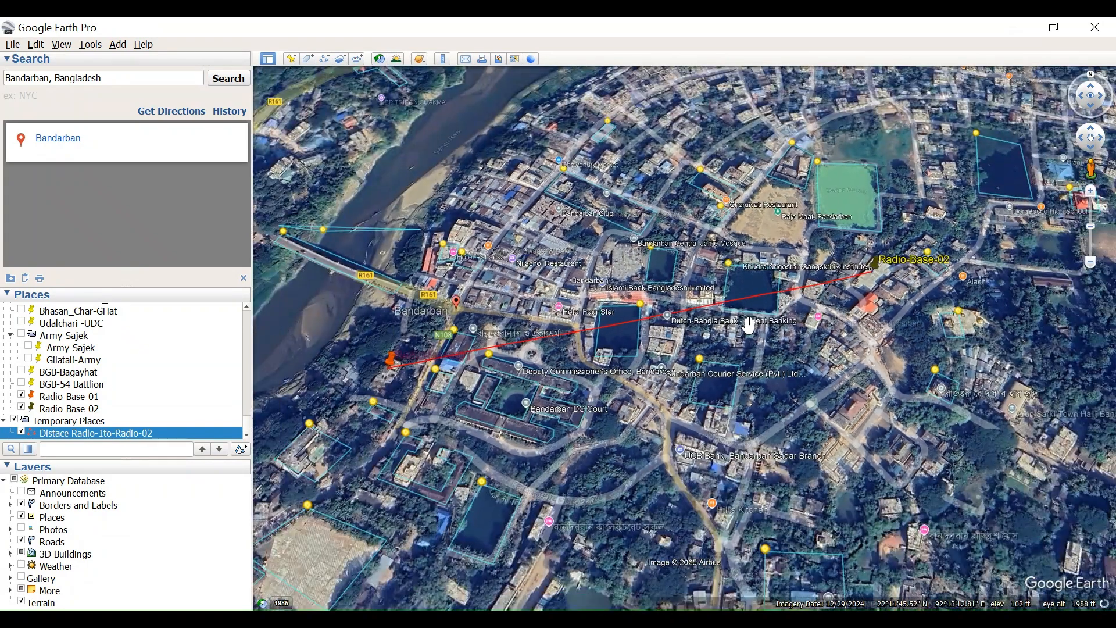